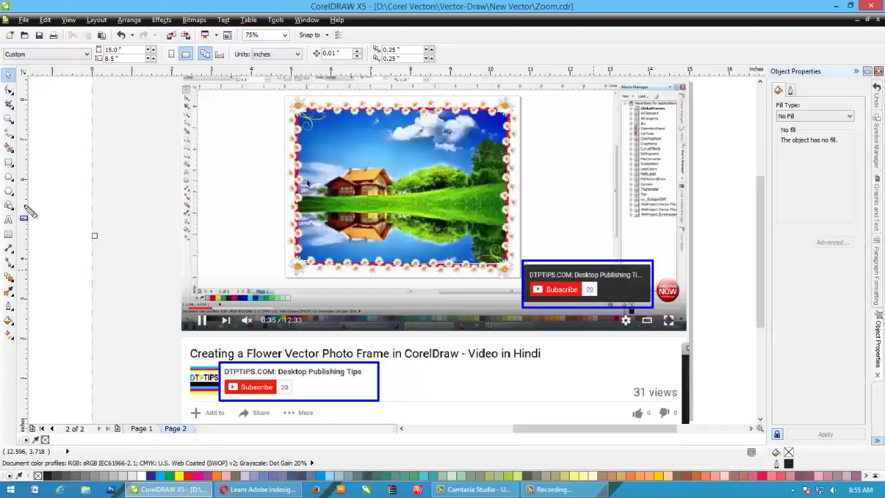
Step: Switch to the Untitled-1 document and view the lower visiting card up close
{"action": "left_click", "coordinate": [142, 428]}
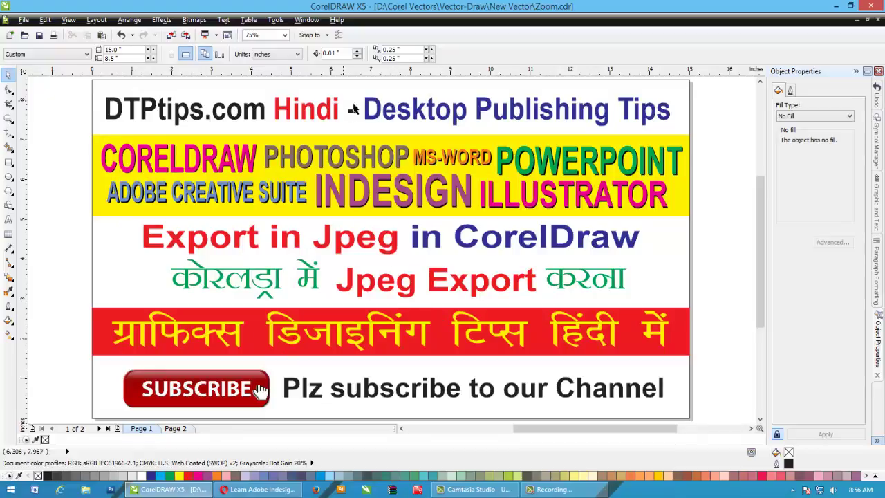
{"action": "left_click", "coordinate": [306, 20]}
{"action": "left_click", "coordinate": [327, 188]}
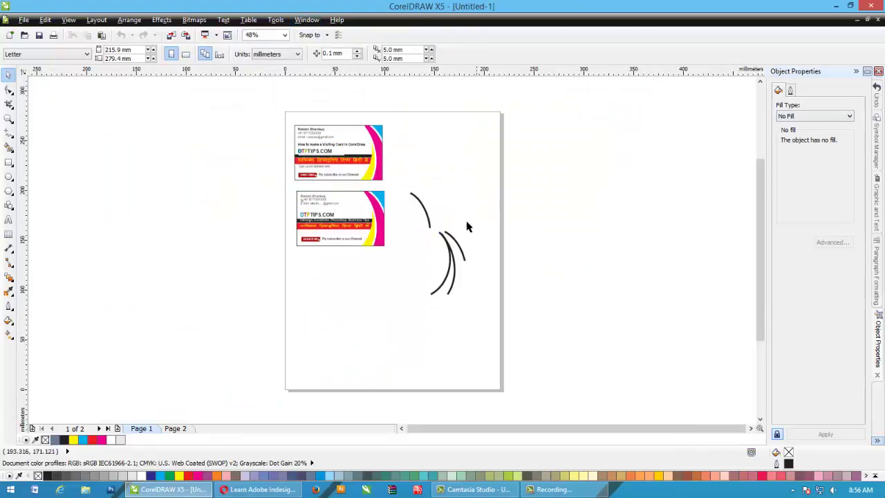
{"action": "key", "text": "z"}
{"action": "left_click_drag", "start_coordinate": [292, 192], "coordinate": [394, 251]}
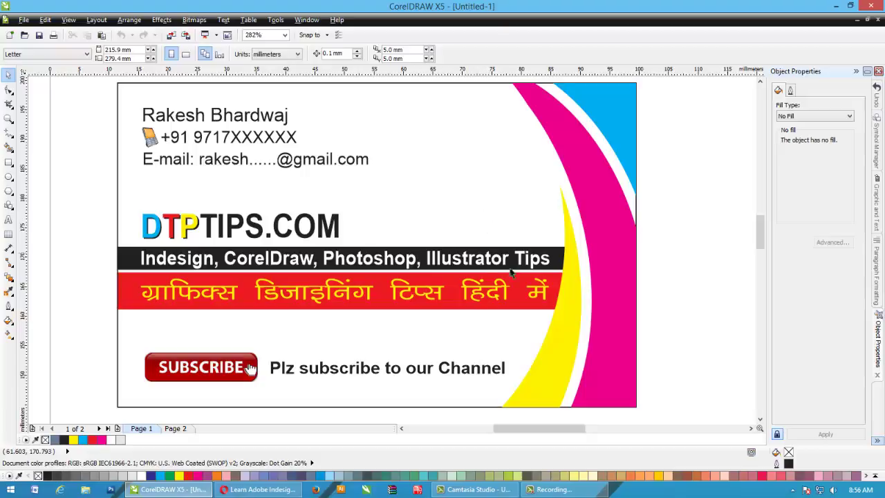
{"action": "scroll", "coordinate": [341, 220], "scroll_direction": "down", "scroll_amount": 5}
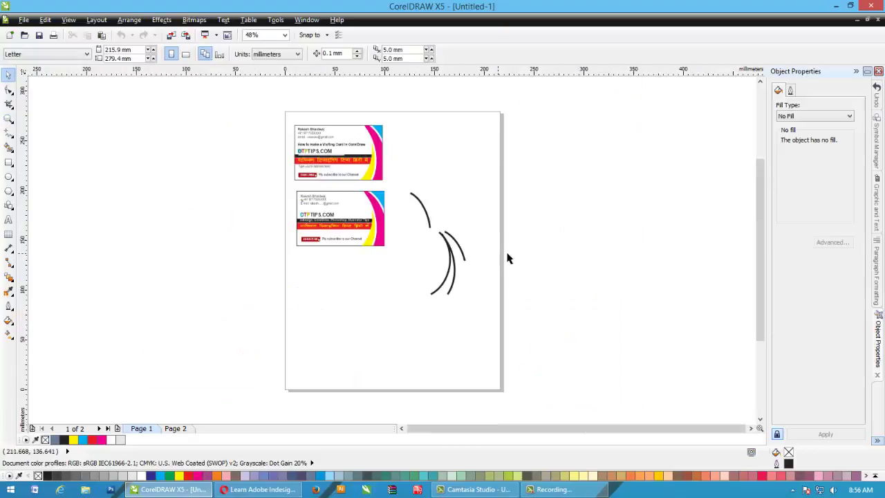
{"action": "key", "text": "space"}
{"action": "left_click", "coordinate": [23, 20]}
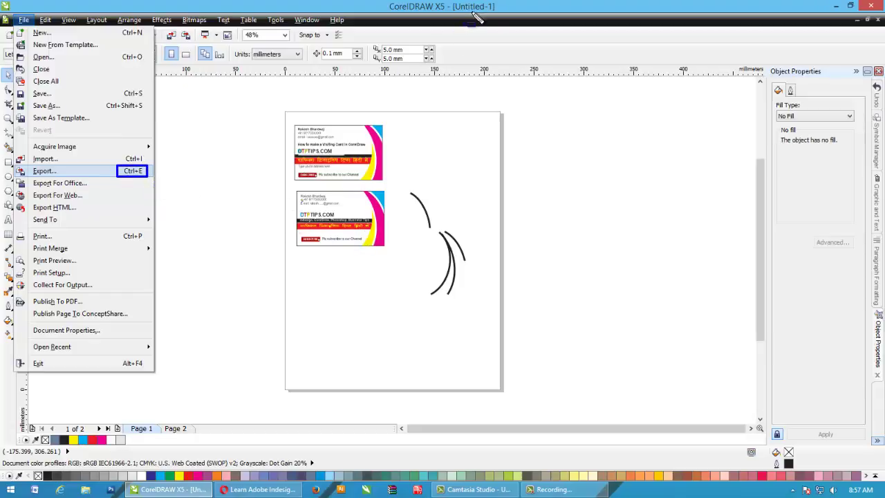
{"action": "left_click", "coordinate": [467, 75]}
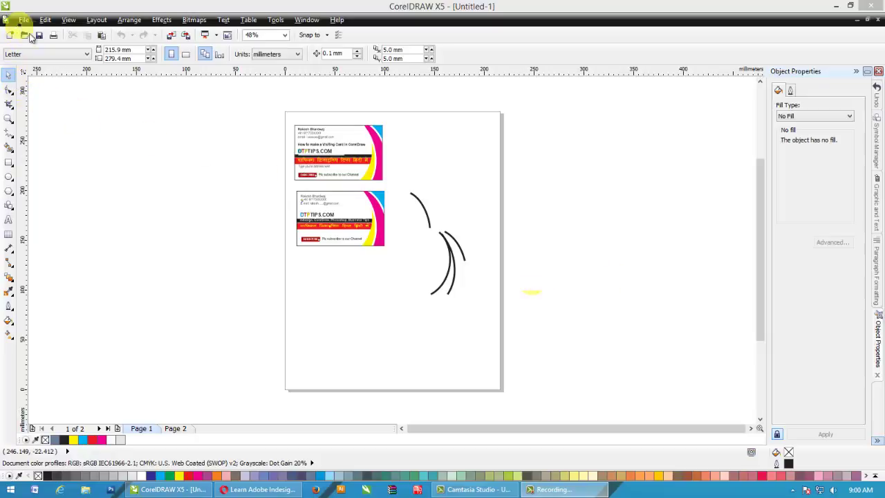
{"action": "left_click", "coordinate": [228, 204]}
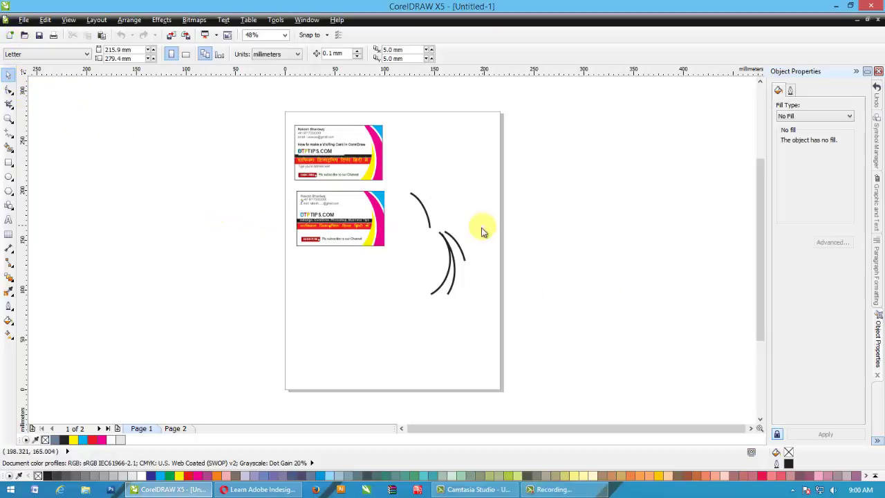
Step: Open the Export dialog and review its save location, existing Desktop files, file name and file type settings
{"action": "key", "text": "ctrl+e"}
{"action": "left_click_drag", "start_coordinate": [122, 23], "coordinate": [394, 84]}
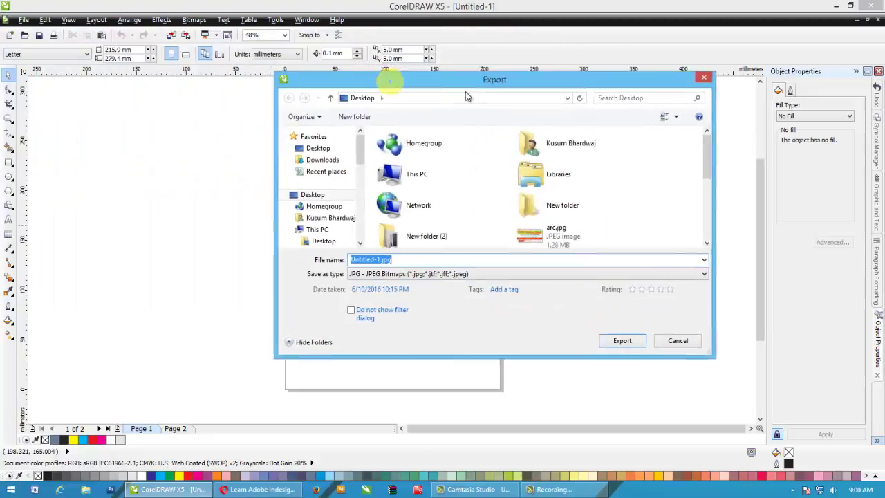
{"action": "left_click_drag", "start_coordinate": [465, 93], "coordinate": [410, 71]}
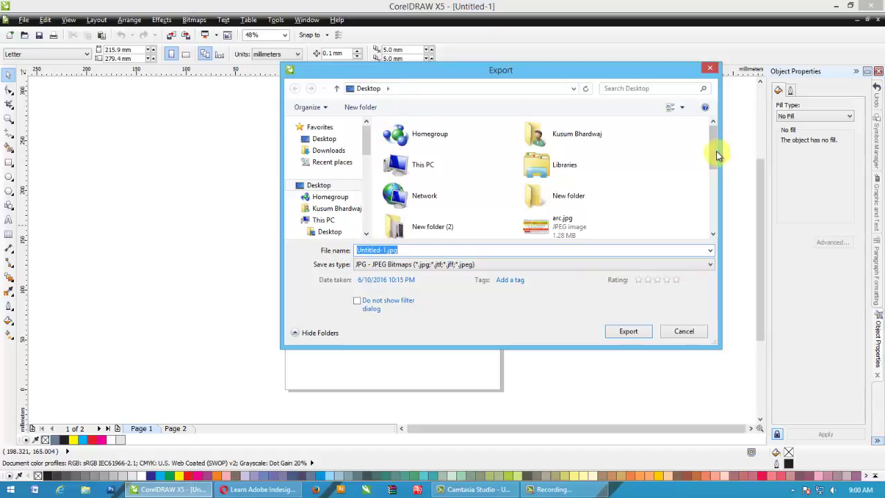
{"action": "left_click_drag", "start_coordinate": [716, 151], "coordinate": [714, 178]}
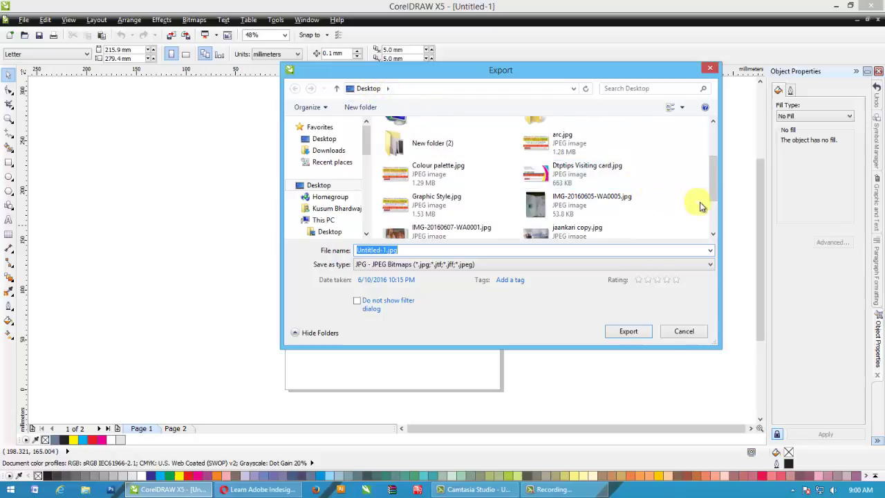
{"action": "left_click", "coordinate": [575, 89]}
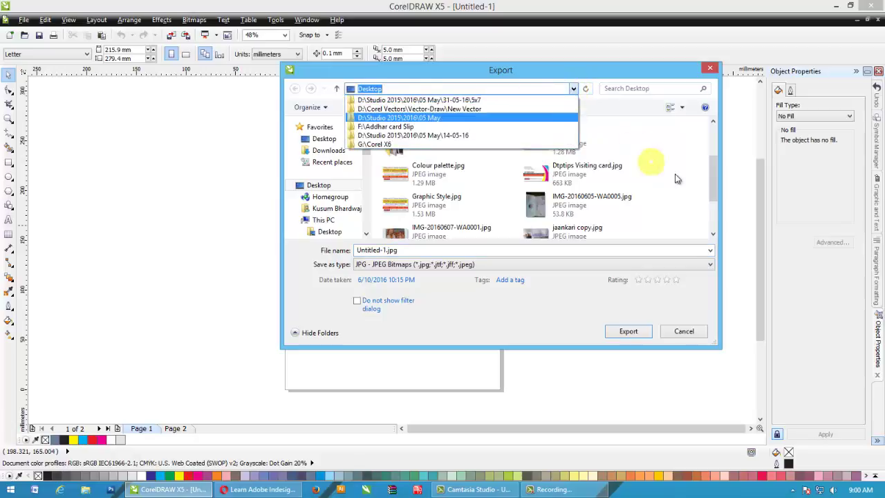
{"action": "left_click", "coordinate": [714, 175]}
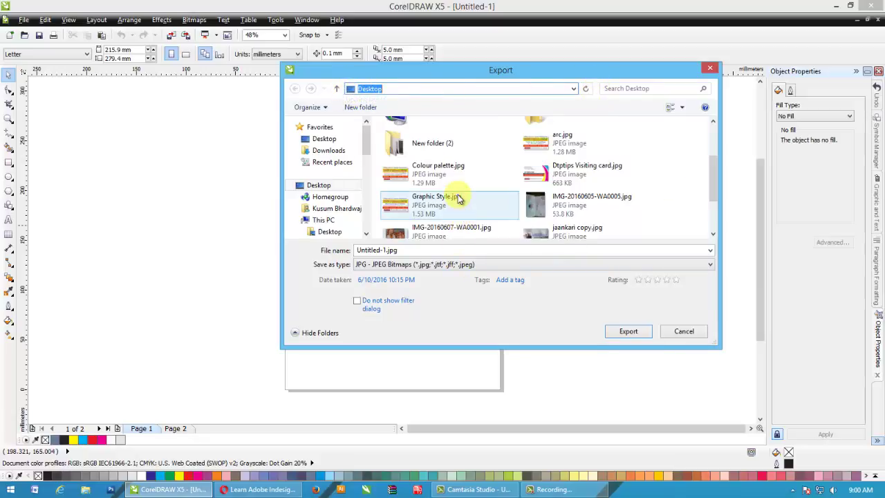
{"action": "mouse_move", "coordinate": [339, 80]}
{"action": "left_mouse_down"}
{"action": "mouse_move", "coordinate": [529, 107]}
{"action": "mouse_move", "coordinate": [594, 102]}
{"action": "left_mouse_up"}
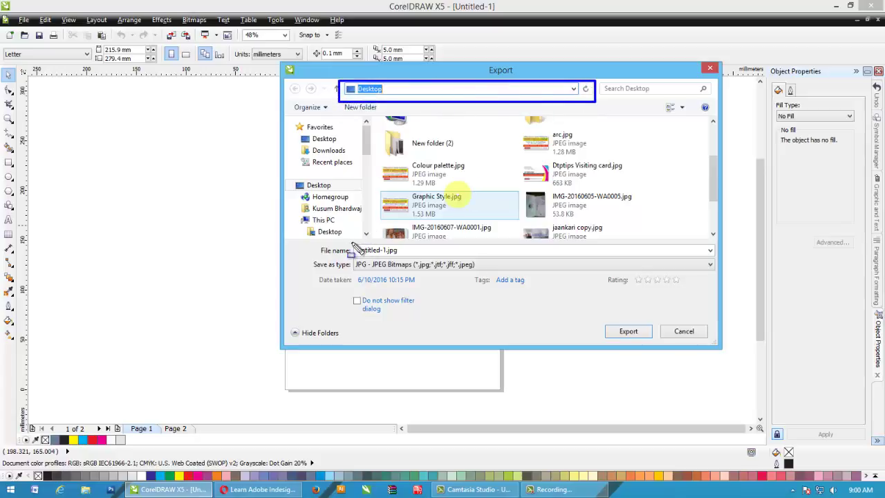
{"action": "mouse_move", "coordinate": [351, 242]}
{"action": "left_mouse_down"}
{"action": "mouse_move", "coordinate": [373, 252]}
{"action": "mouse_move", "coordinate": [717, 257]}
{"action": "left_mouse_up"}
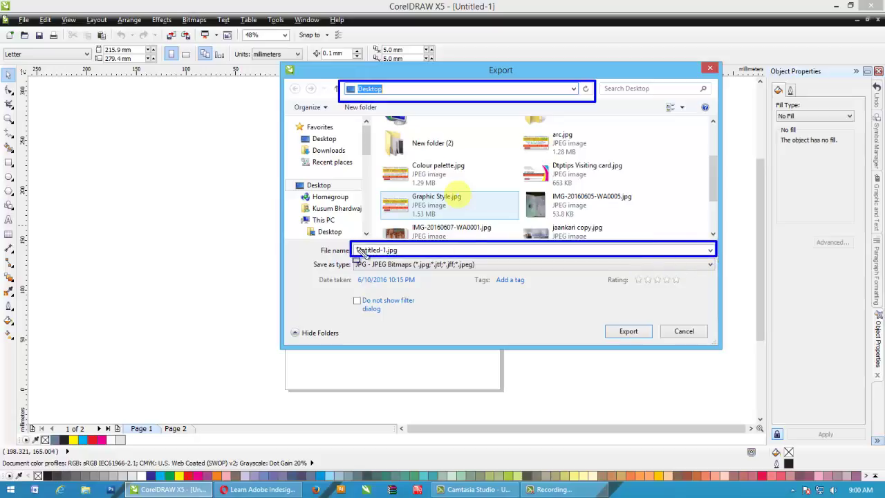
{"action": "mouse_move", "coordinate": [351, 261]}
{"action": "left_mouse_down"}
{"action": "mouse_move", "coordinate": [367, 275]}
{"action": "mouse_move", "coordinate": [717, 273]}
{"action": "left_mouse_up"}
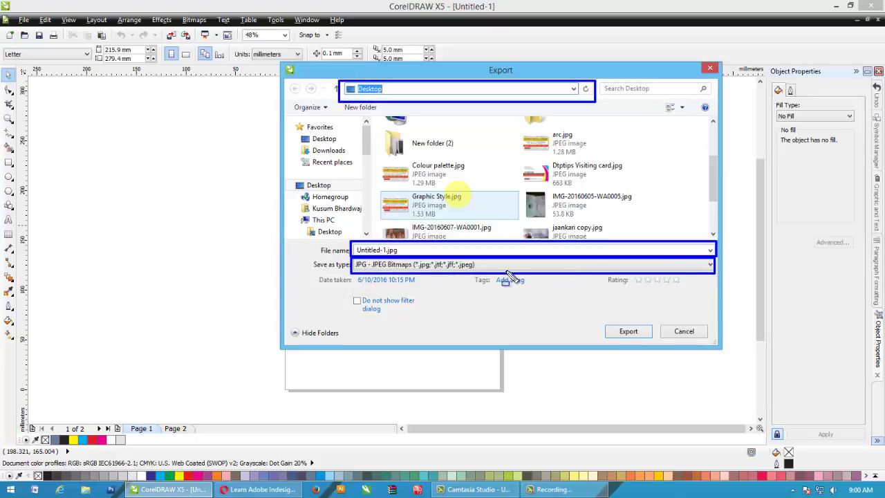
{"action": "key", "text": "Escape"}
Step: Name the export file Visiting Card and choose JPG - JPEG Bitmaps as its file type
{"action": "double_click", "coordinate": [411, 249]}
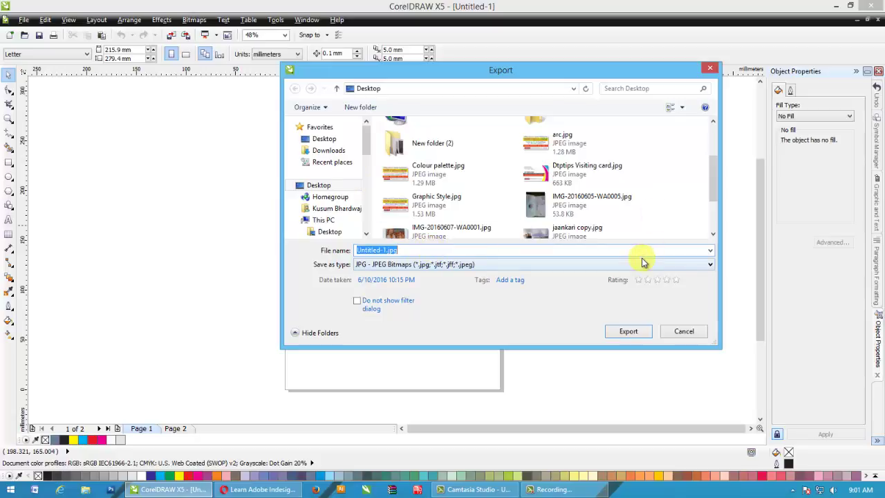
{"action": "type", "text": "Visi"}
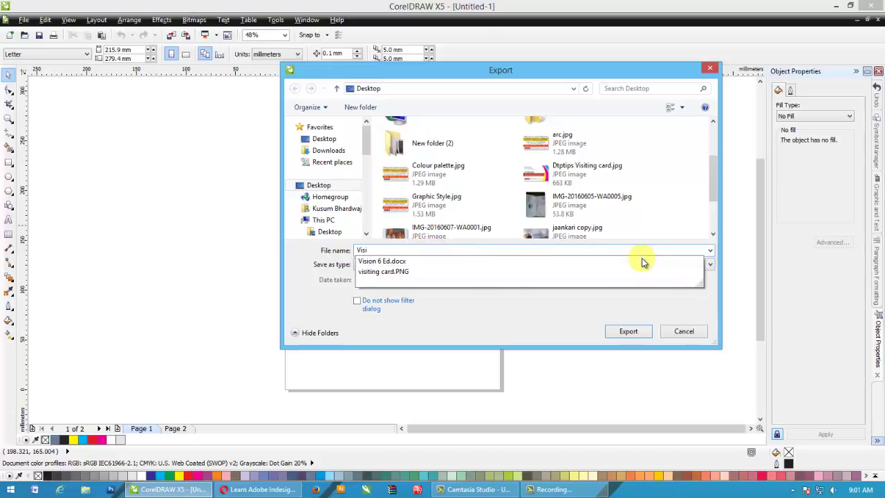
{"action": "type", "text": "ting Card"}
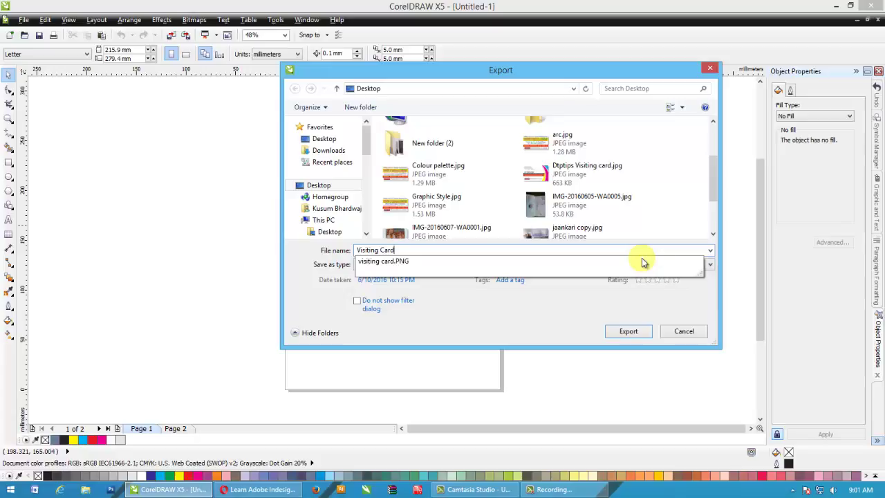
{"action": "left_click", "coordinate": [554, 328]}
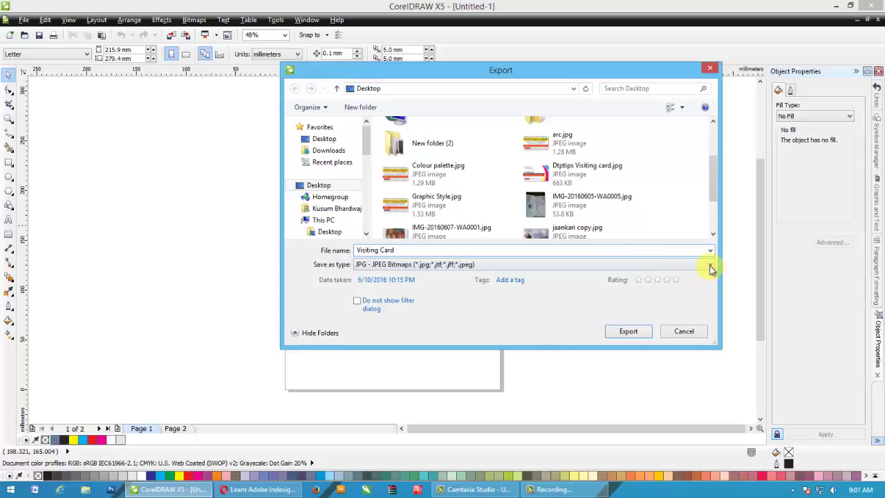
{"action": "left_click", "coordinate": [710, 266]}
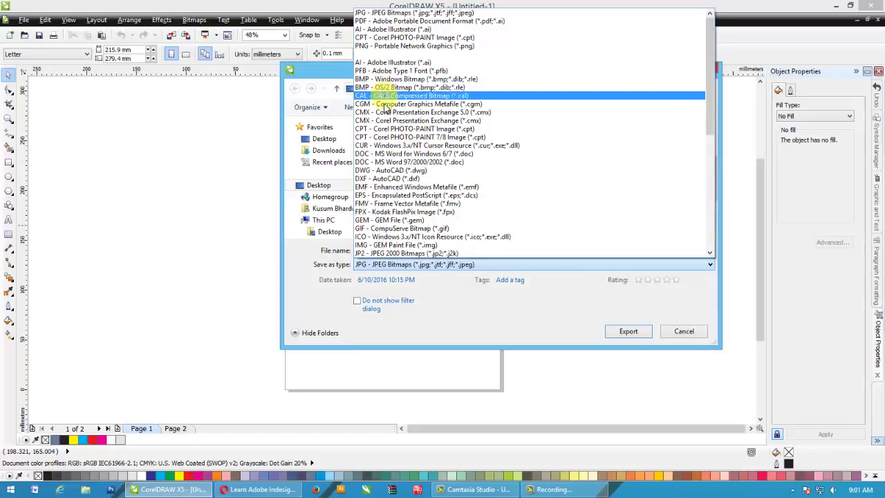
{"action": "left_click", "coordinate": [709, 253]}
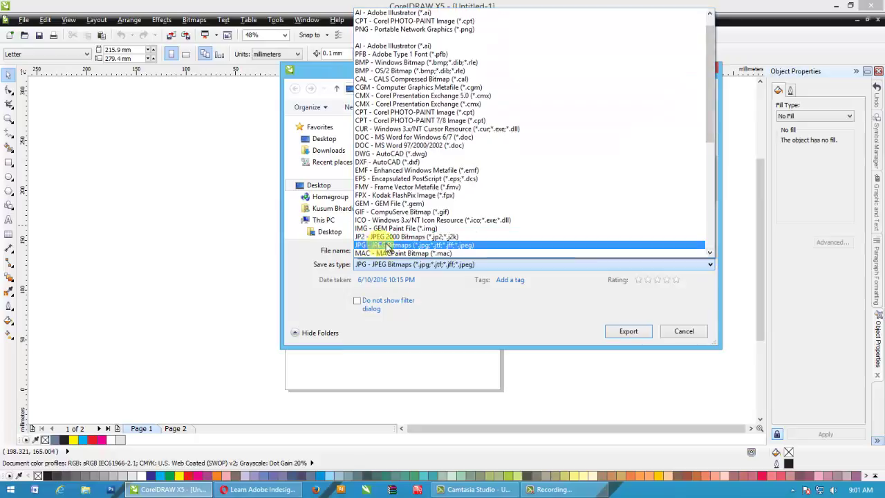
{"action": "left_click", "coordinate": [467, 246]}
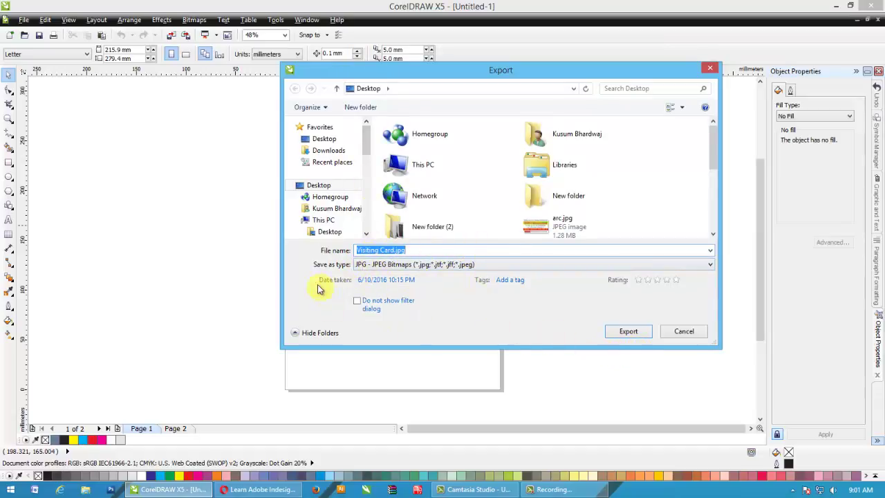
Step: Preview the JPEG export of the whole page with nothing selected and cancel it
{"action": "left_click_drag", "start_coordinate": [424, 70], "coordinate": [586, 79]}
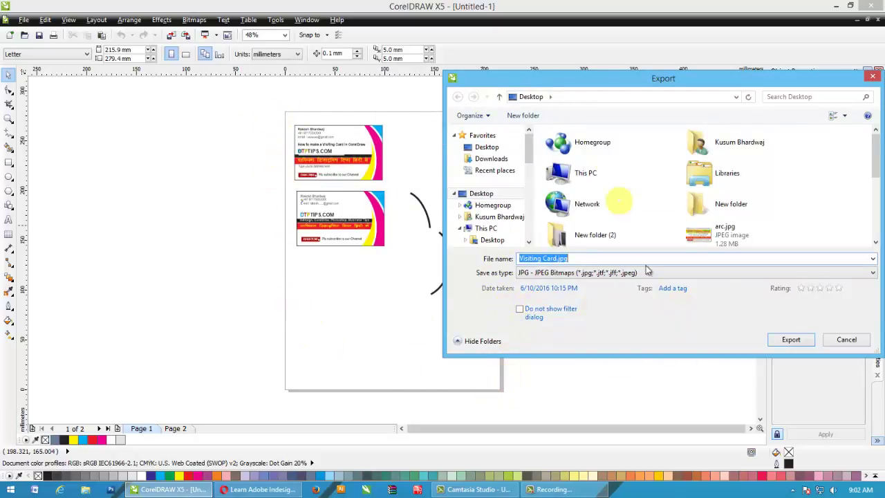
{"action": "left_click", "coordinate": [789, 341]}
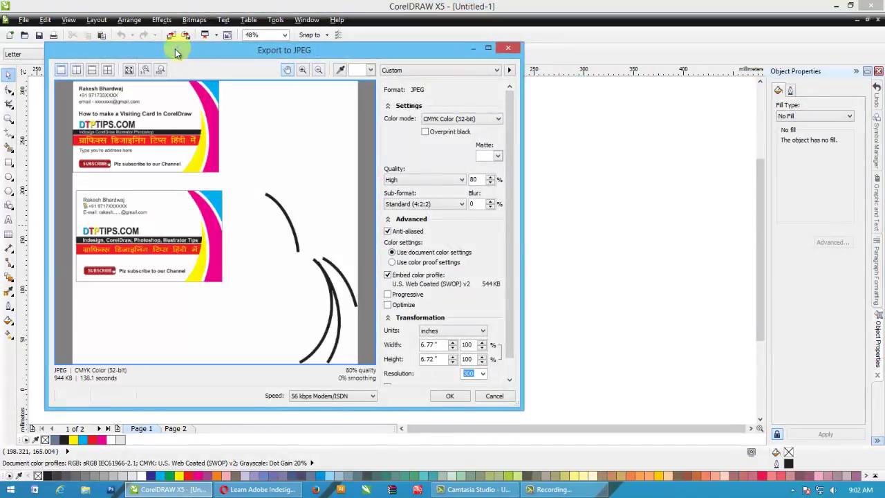
{"action": "left_click_drag", "start_coordinate": [174, 47], "coordinate": [462, 50]}
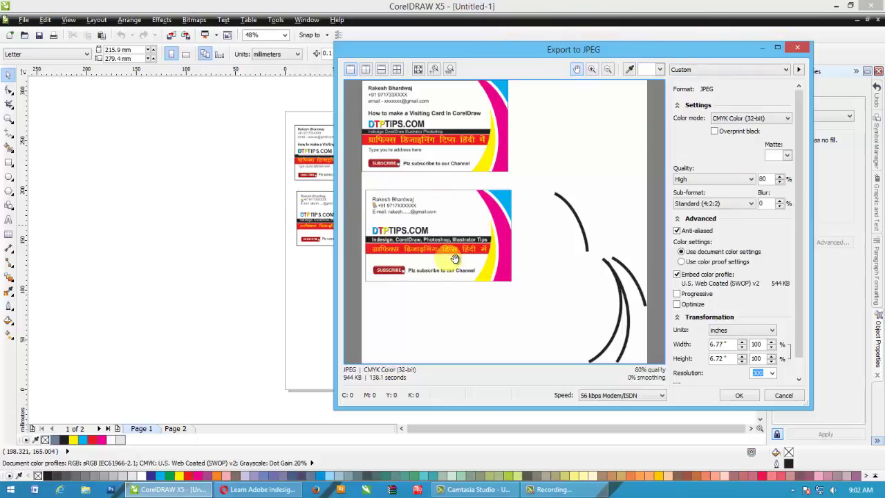
{"action": "left_click", "coordinate": [783, 397]}
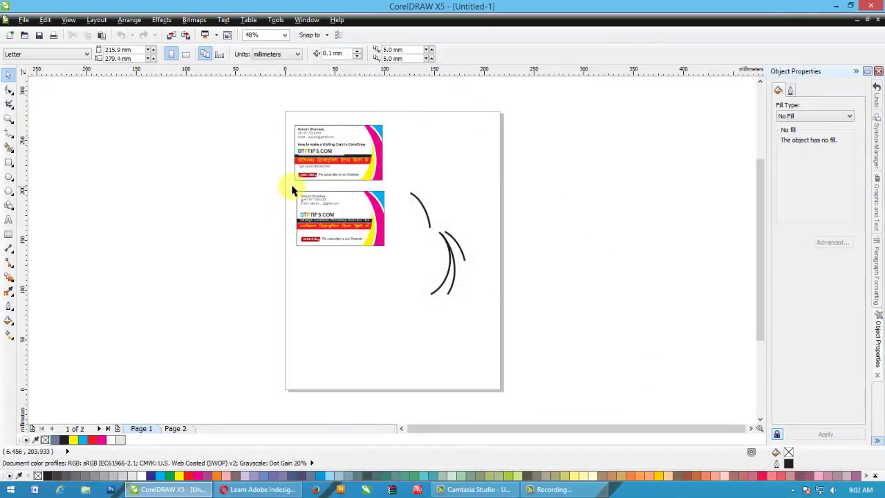
Step: Select all objects of the lower visiting card and start exporting them
{"action": "left_click_drag", "start_coordinate": [292, 190], "coordinate": [390, 261]}
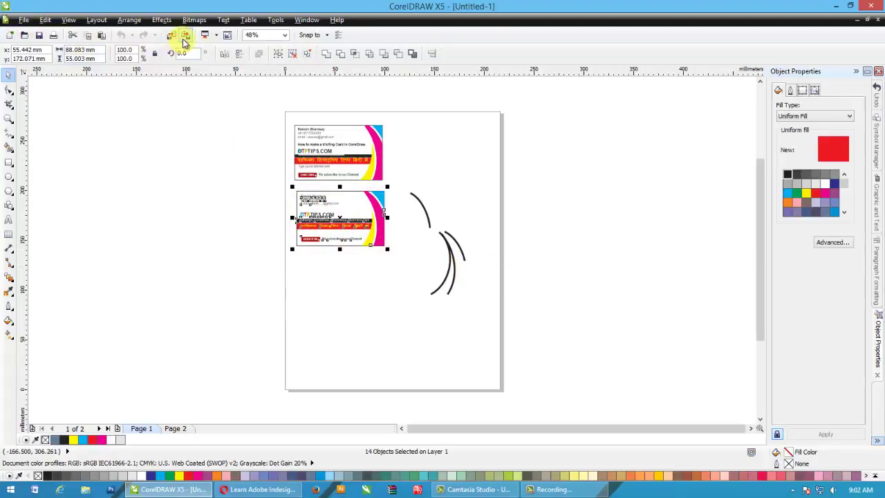
{"action": "left_click", "coordinate": [24, 19]}
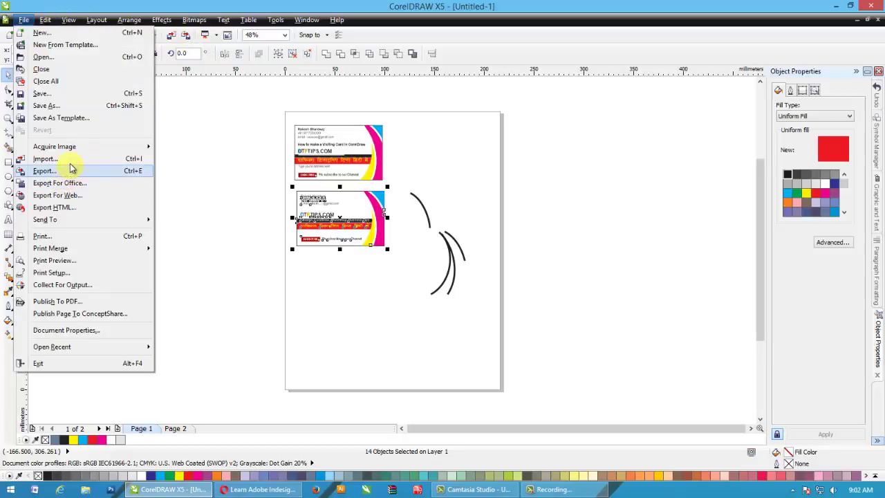
{"action": "left_click", "coordinate": [80, 171]}
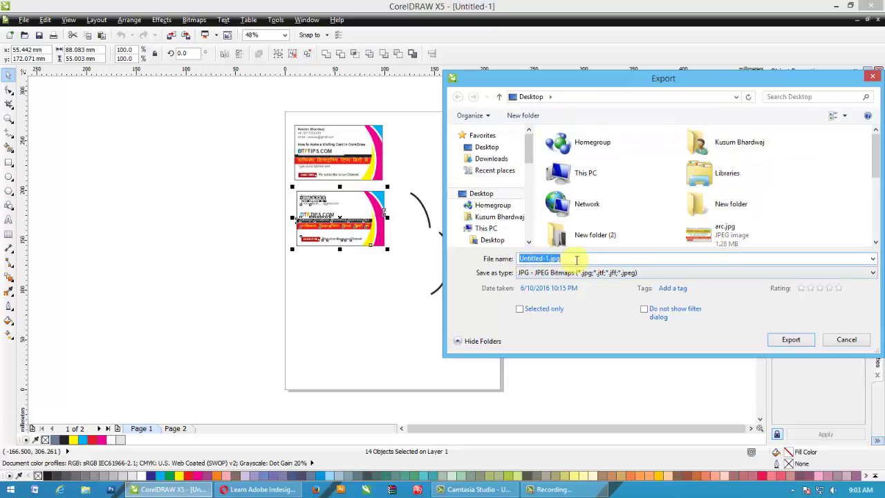
Step: Name the JPG file visiting card, restrict the export to the selected objects and continue to the JPEG settings
{"action": "type", "text": "Visi"}
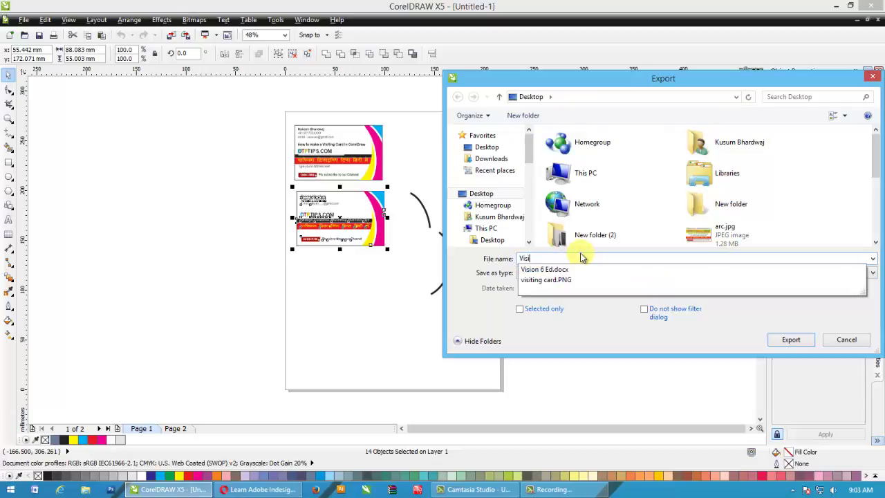
{"action": "type", "text": "ti"}
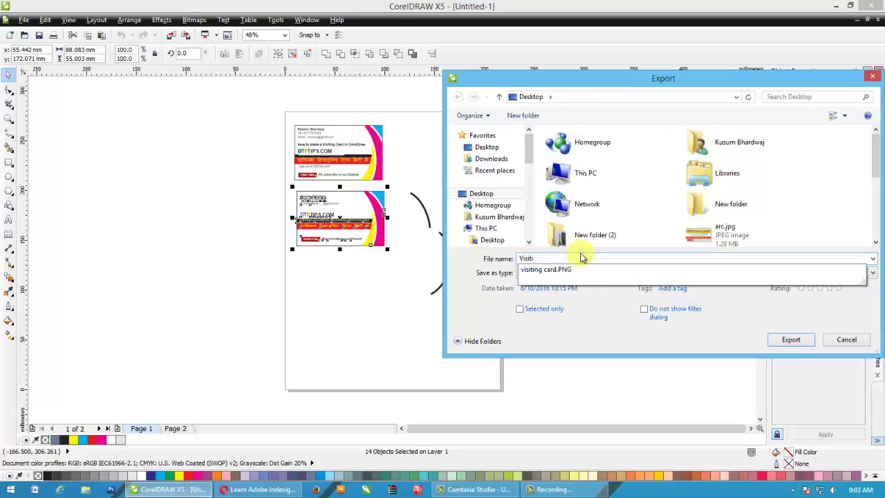
{"action": "key", "text": "Down"}
{"action": "key", "text": "BackSpace"}
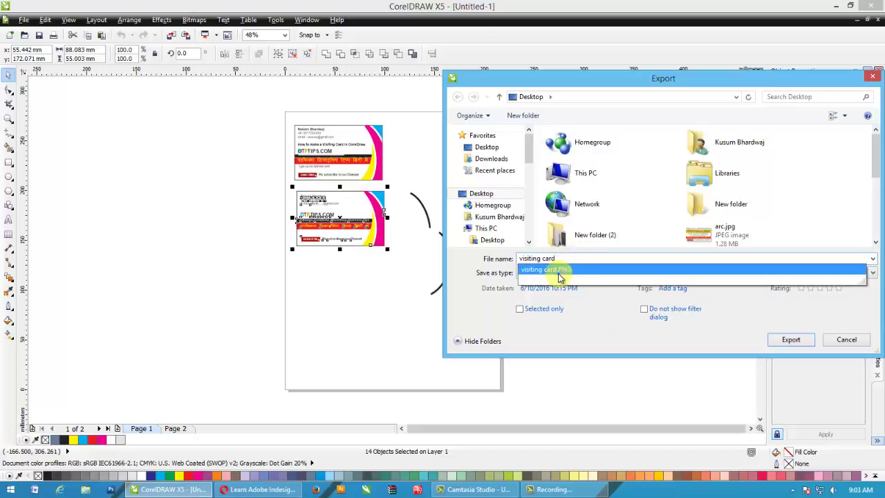
{"action": "left_click", "coordinate": [577, 313]}
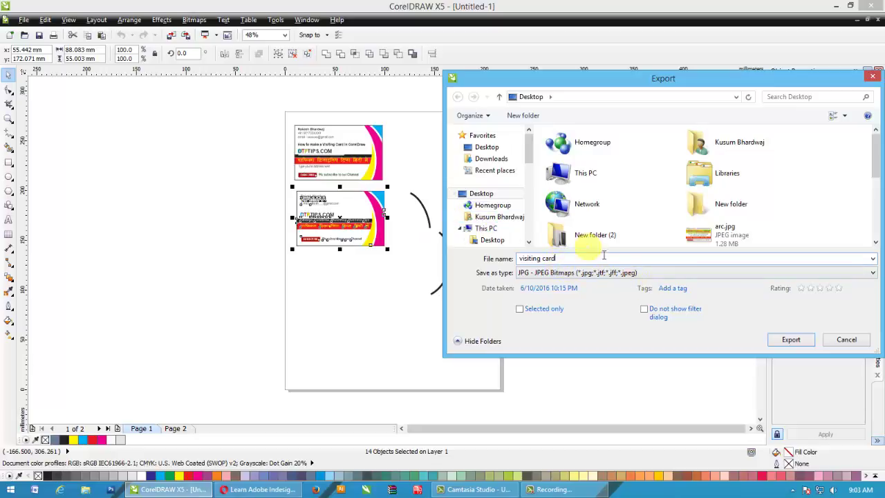
{"action": "left_click", "coordinate": [519, 309]}
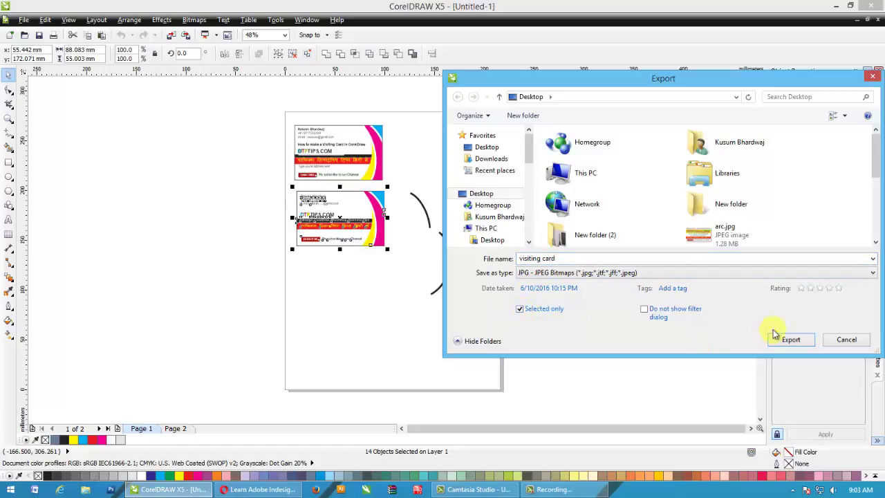
{"action": "left_click", "coordinate": [792, 341]}
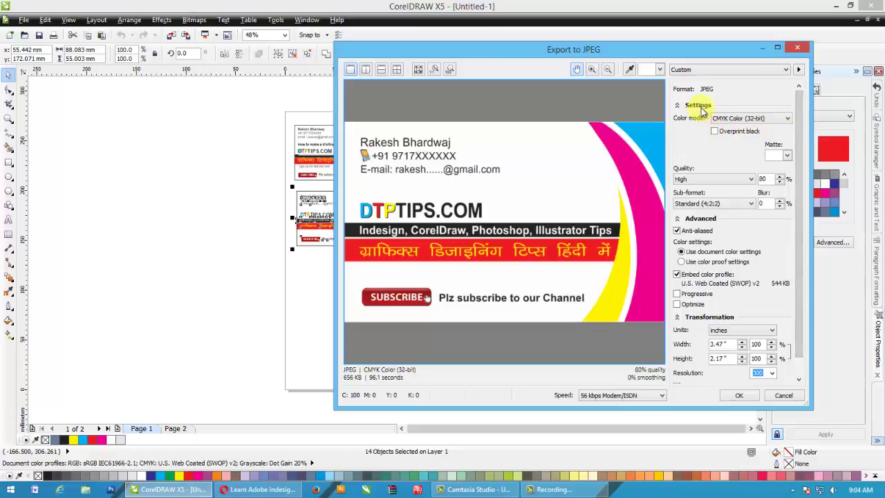
Step: Choose CMYK Color (32-bit) as the JPEG's color mode and set its quality to Medium
{"action": "left_click", "coordinate": [788, 119]}
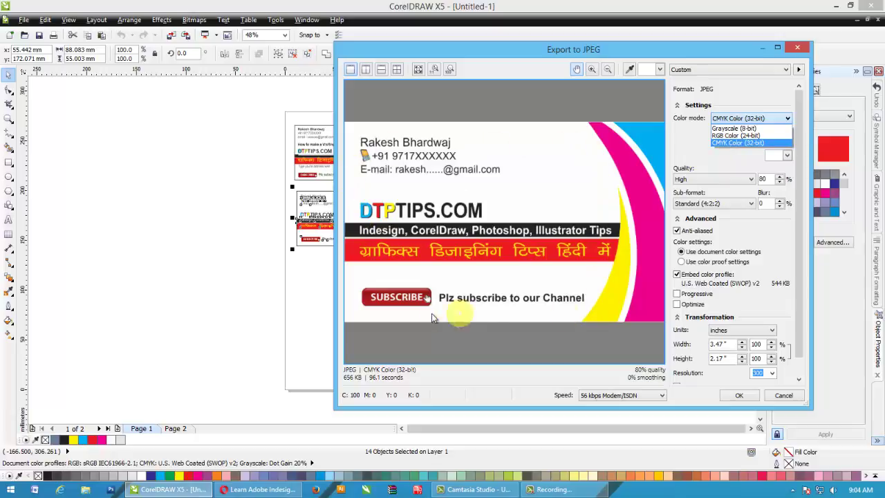
{"action": "left_click", "coordinate": [738, 143]}
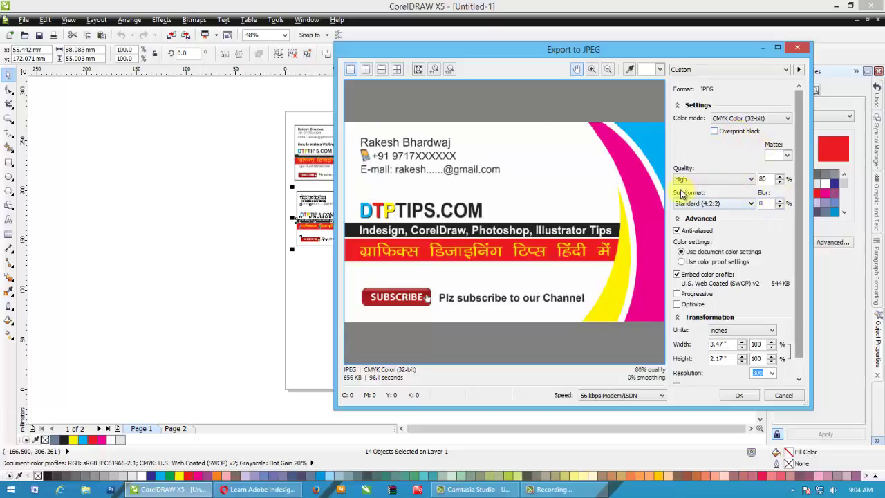
{"action": "left_click", "coordinate": [751, 180]}
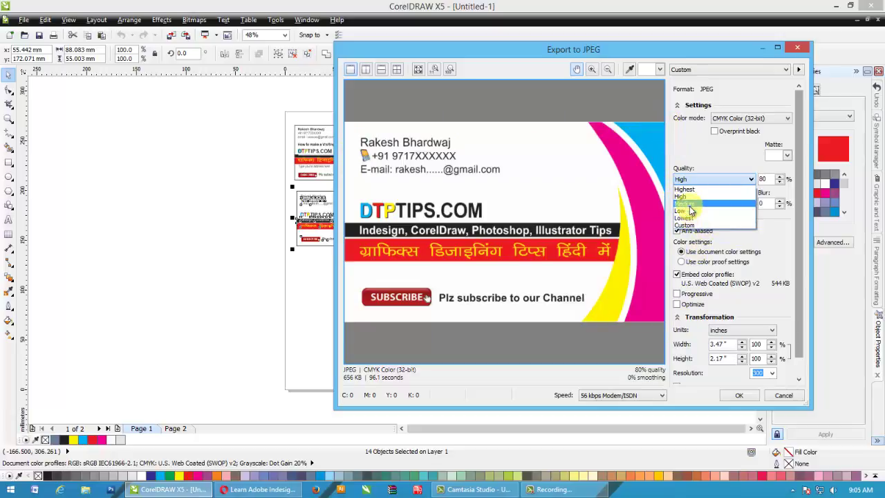
{"action": "left_click", "coordinate": [719, 204]}
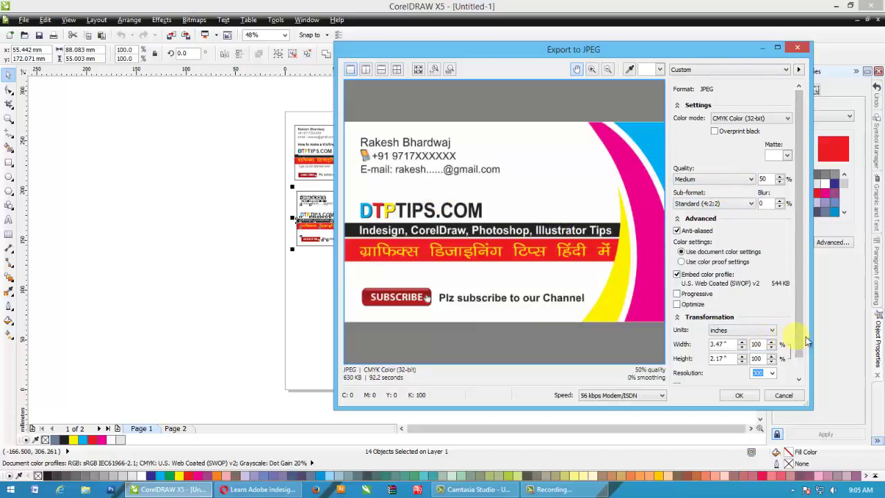
Step: Set the JPEG's transformation units to millimeters and complete the export of the visiting card
{"action": "left_click", "coordinate": [735, 330]}
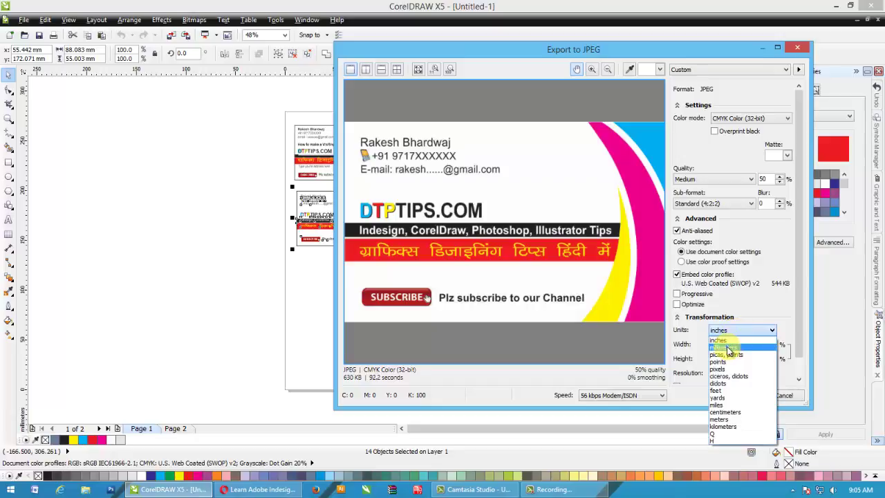
{"action": "left_click", "coordinate": [726, 348]}
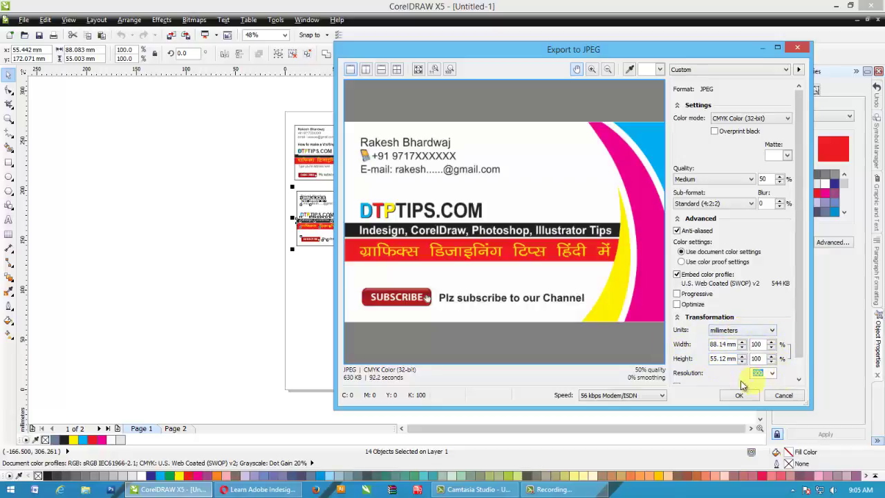
{"action": "scroll", "coordinate": [794, 341], "scroll_direction": "down", "scroll_amount": 1}
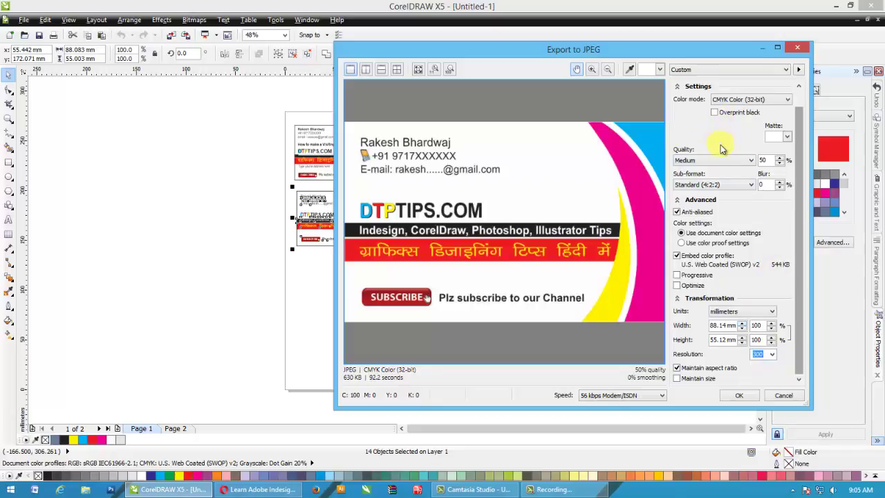
{"action": "left_click_drag", "start_coordinate": [705, 92], "coordinate": [787, 114]}
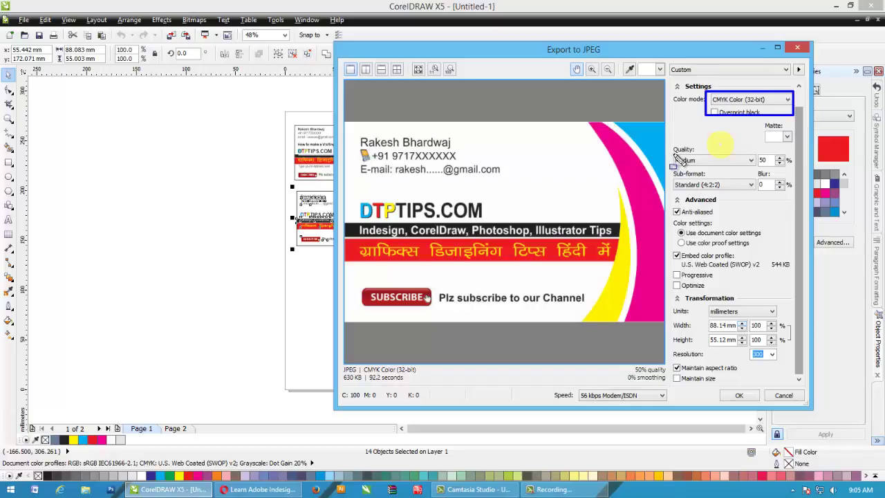
{"action": "left_click_drag", "start_coordinate": [686, 164], "coordinate": [761, 169]}
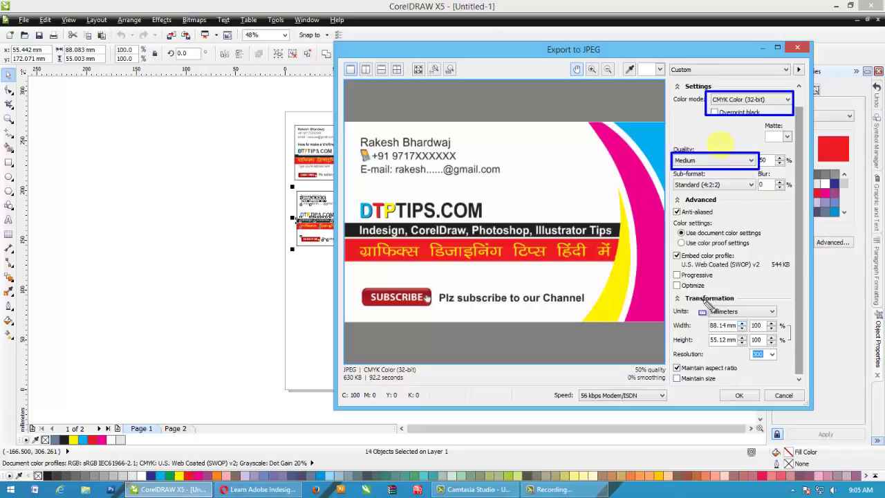
{"action": "mouse_move", "coordinate": [684, 296]}
{"action": "left_mouse_down"}
{"action": "mouse_move", "coordinate": [761, 337]}
{"action": "mouse_move", "coordinate": [784, 365]}
{"action": "left_mouse_up"}
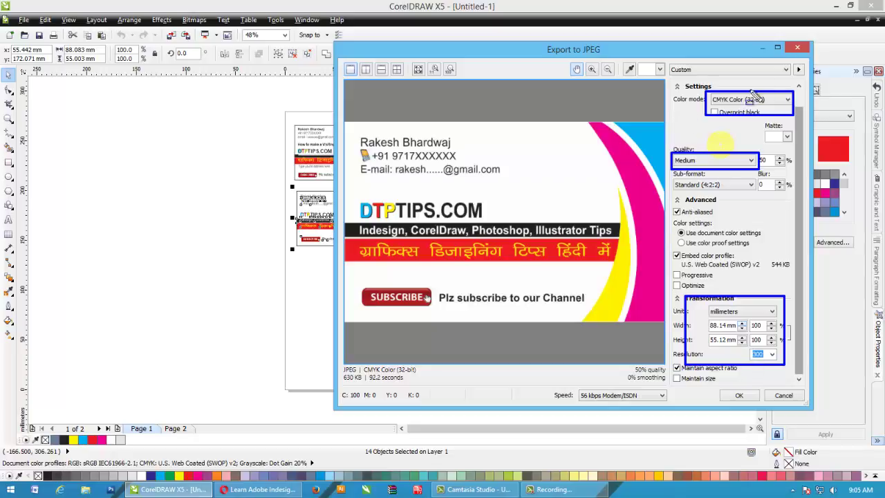
{"action": "left_click", "coordinate": [743, 397]}
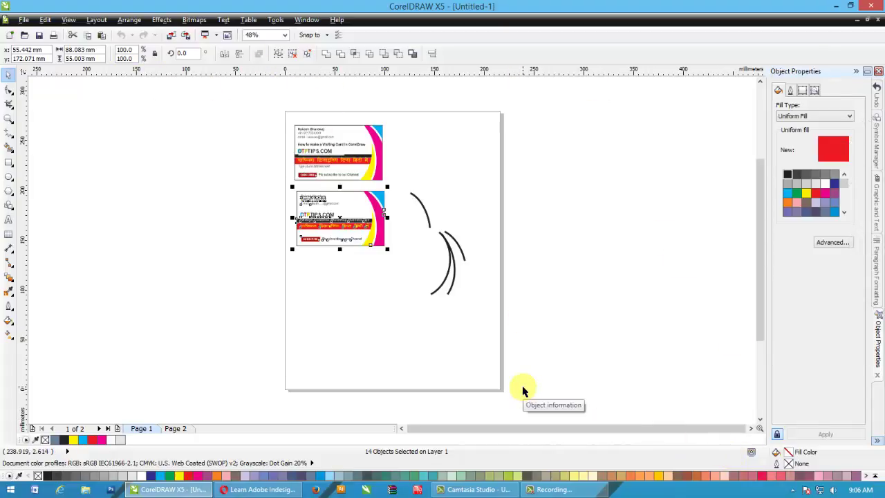
Step: Open visiting card.jpg from the desktop, examine the sharpness of its text up close and return to the desktop
{"action": "key", "text": "super+d"}
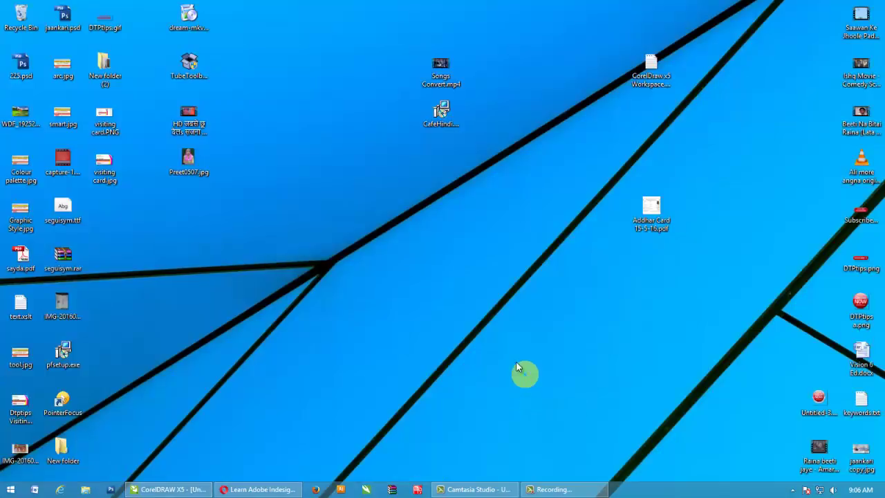
{"action": "double_click", "coordinate": [105, 170]}
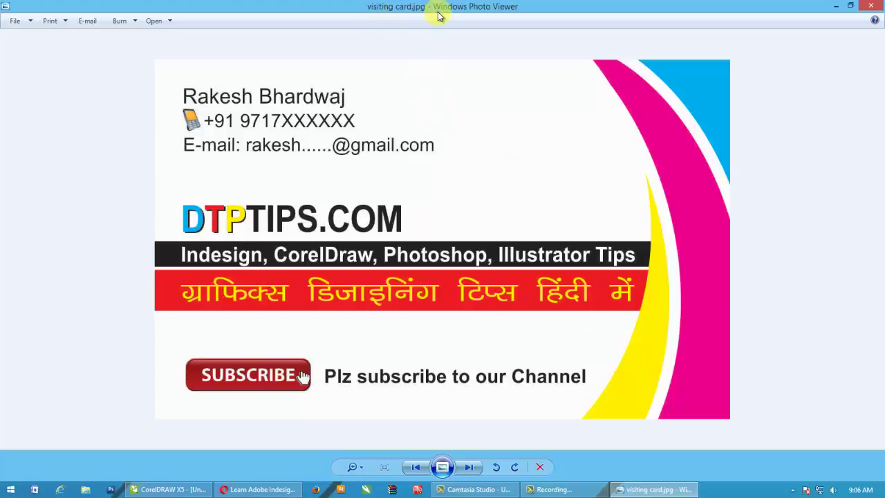
{"action": "scroll", "coordinate": [414, 266], "scroll_direction": "up", "scroll_amount": 5}
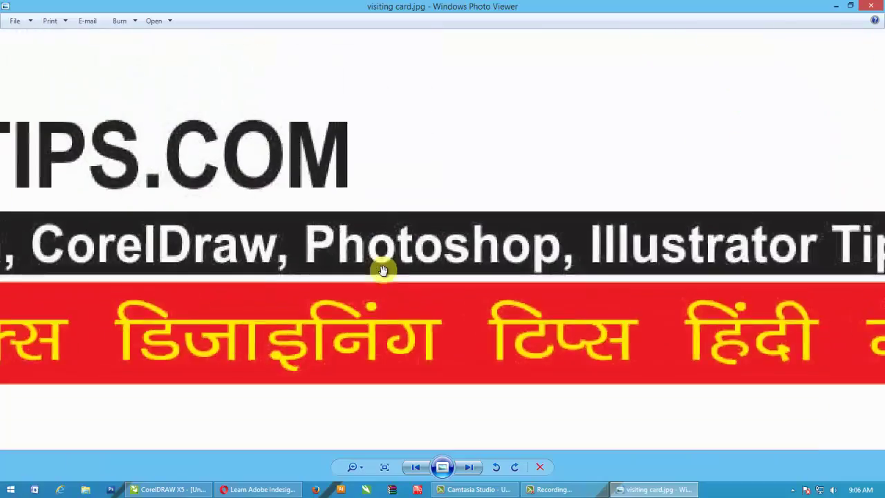
{"action": "scroll", "coordinate": [384, 270], "scroll_direction": "up", "scroll_amount": 2}
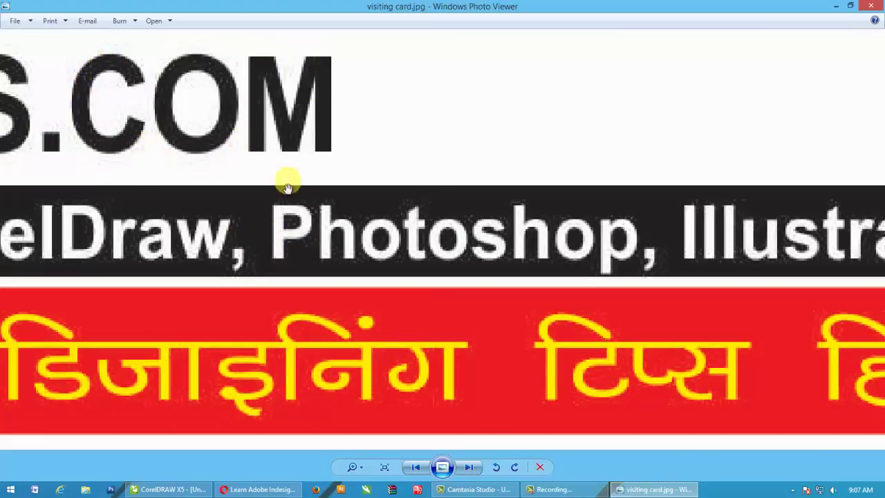
{"action": "left_click", "coordinate": [386, 467]}
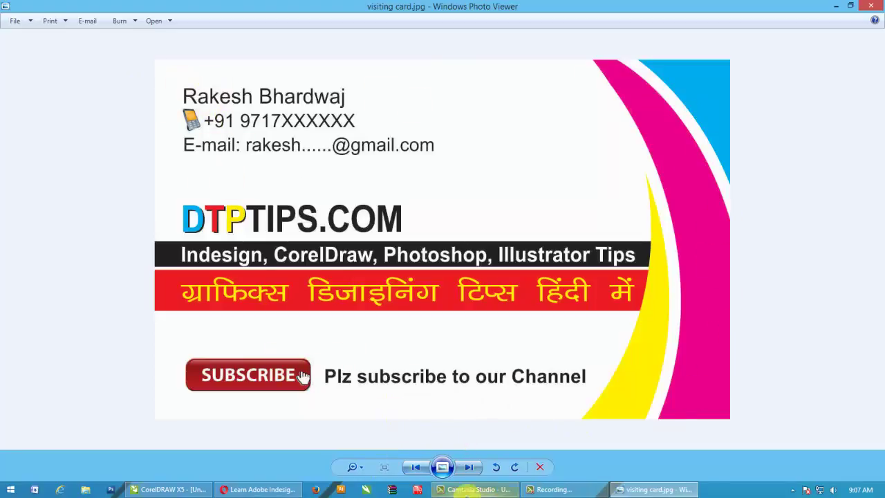
{"action": "left_click", "coordinate": [882, 490]}
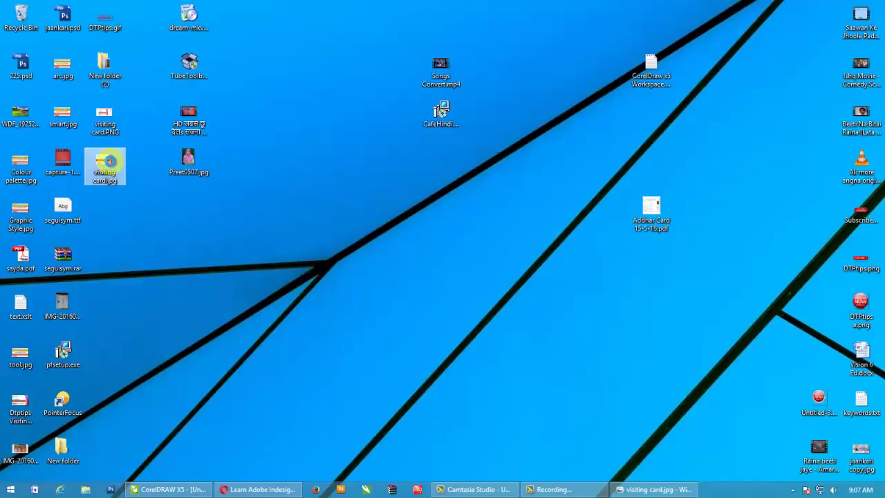
Step: Check the file size of visiting card.jpg in its properties
{"action": "right_click", "coordinate": [108, 161]}
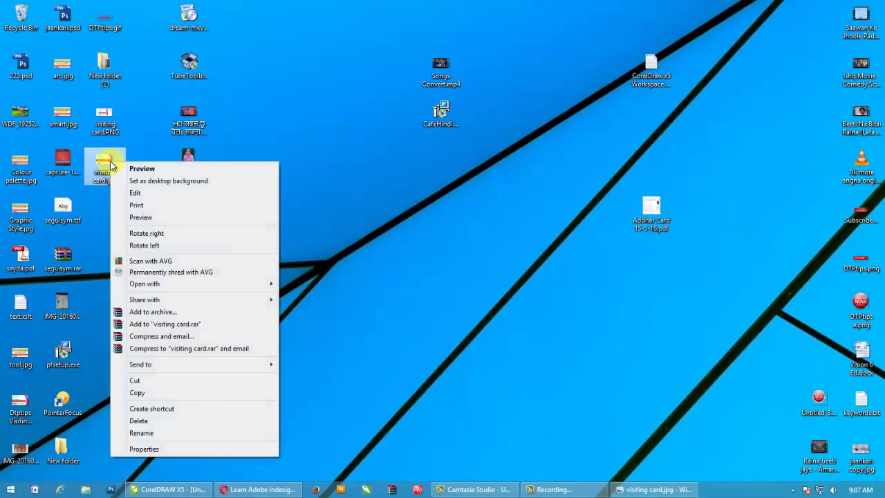
{"action": "left_click", "coordinate": [146, 448]}
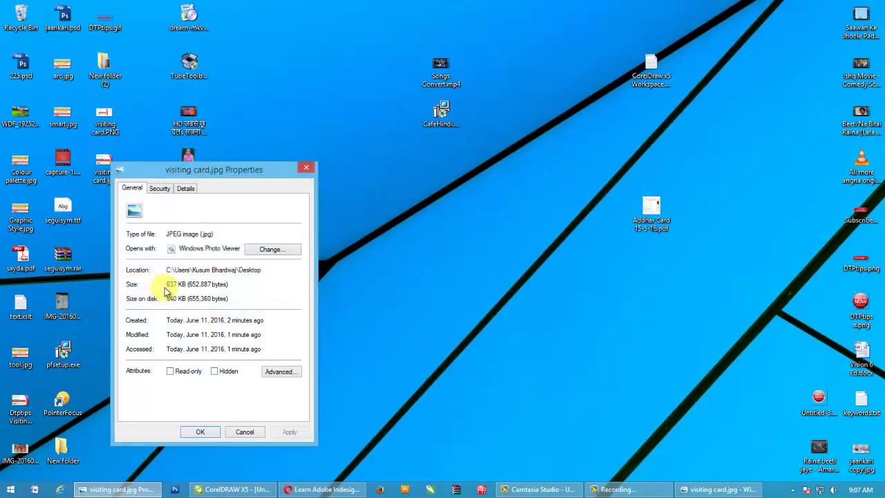
{"action": "left_click", "coordinate": [252, 431]}
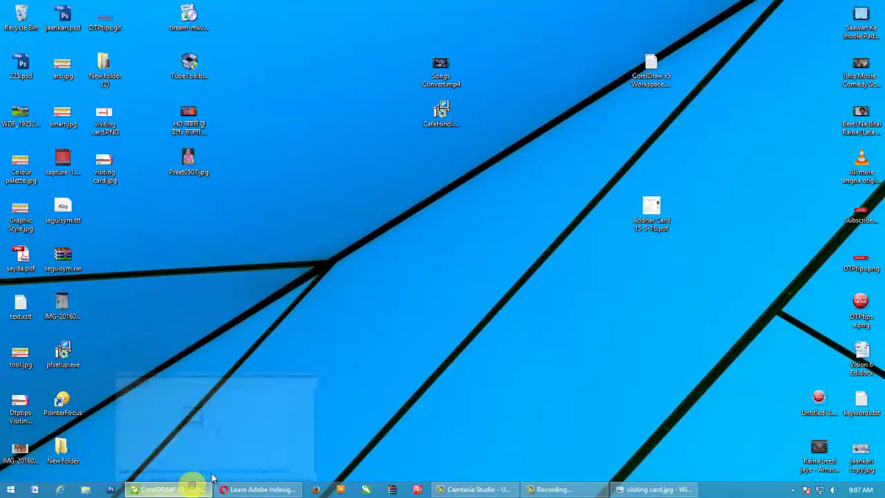
Step: Switch back to CorelDRAW and export the selected card again as a JPG named visiting card 2
{"action": "left_click", "coordinate": [188, 489]}
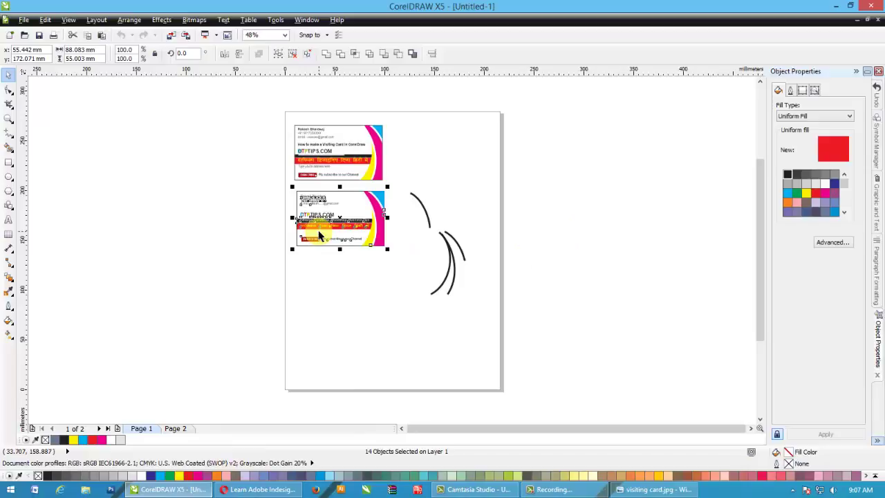
{"action": "key", "text": "ctrl+e"}
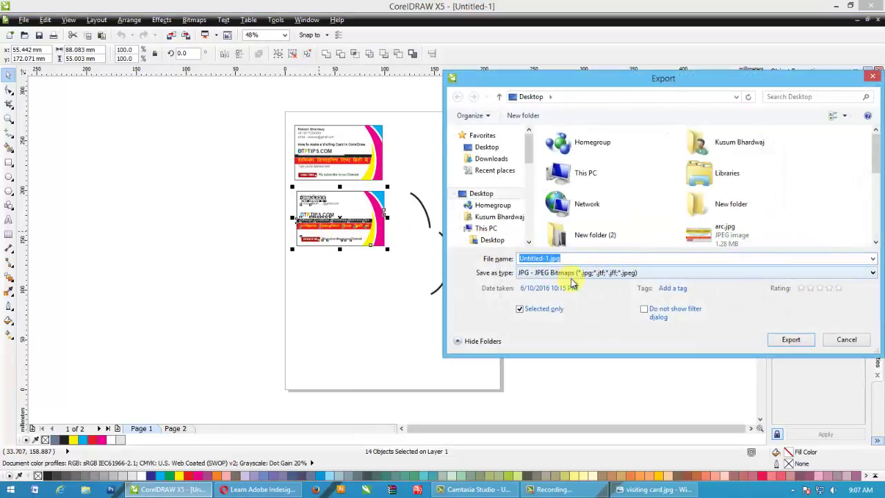
{"action": "type", "text": "Vis"}
{"action": "key", "text": "Down"}
{"action": "key", "text": "Down"}
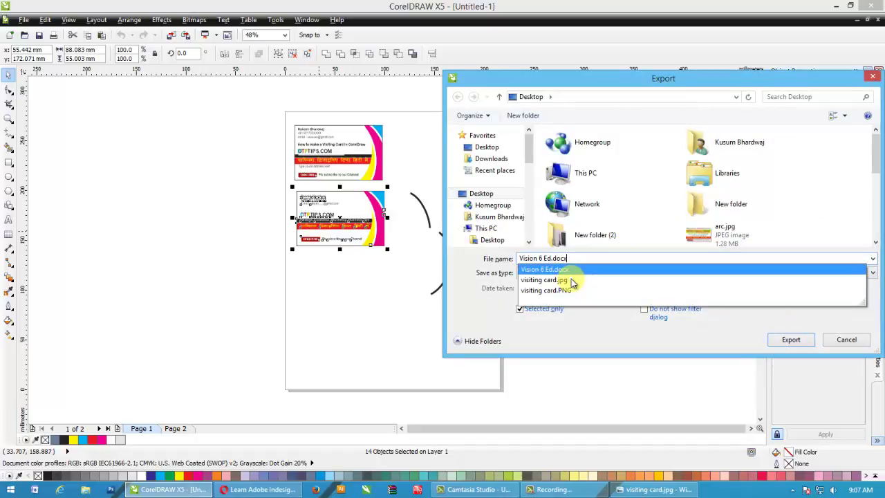
{"action": "left_click", "coordinate": [571, 280]}
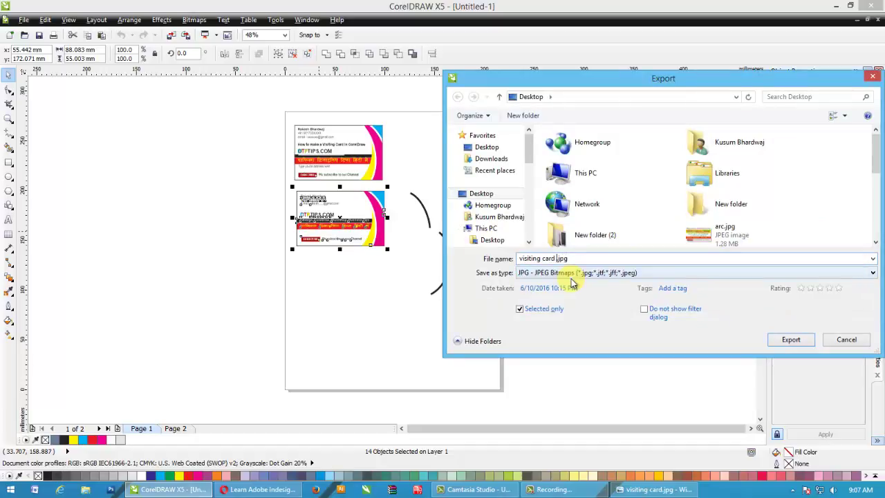
{"action": "key", "text": "Return"}
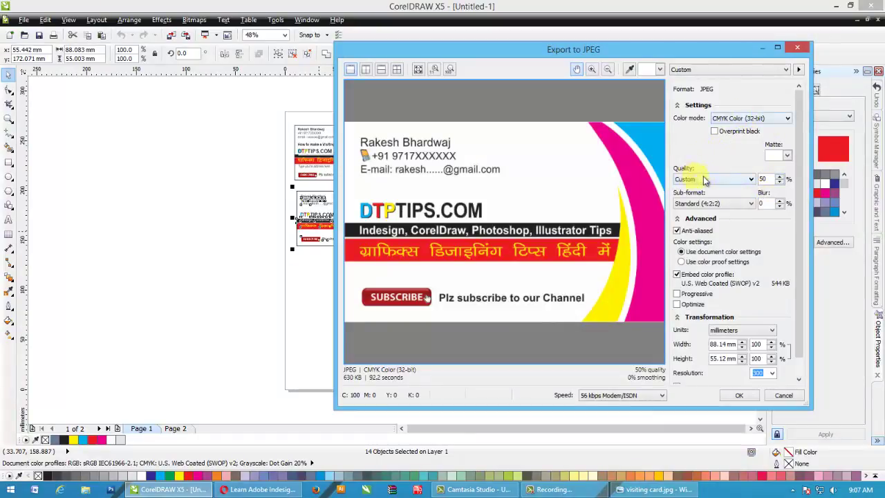
Step: Set the second JPEG's quality to Highest and complete its export
{"action": "left_click", "coordinate": [747, 179]}
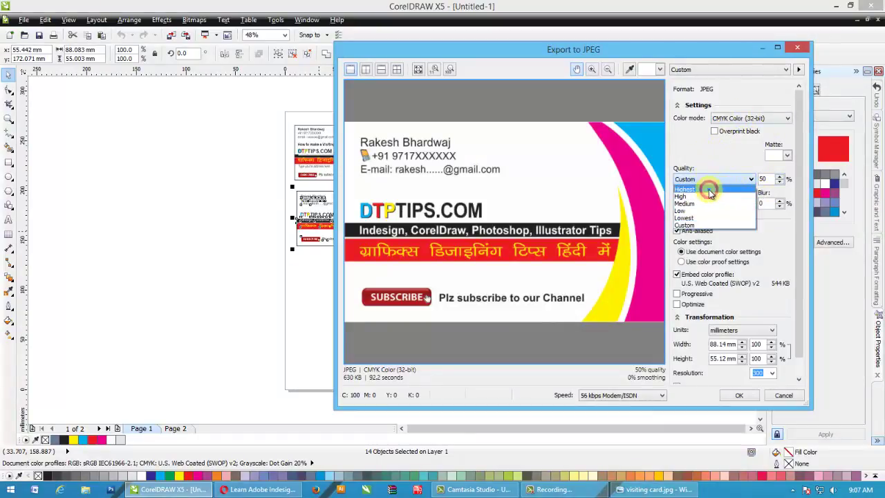
{"action": "left_click", "coordinate": [739, 188]}
{"action": "left_click", "coordinate": [752, 395]}
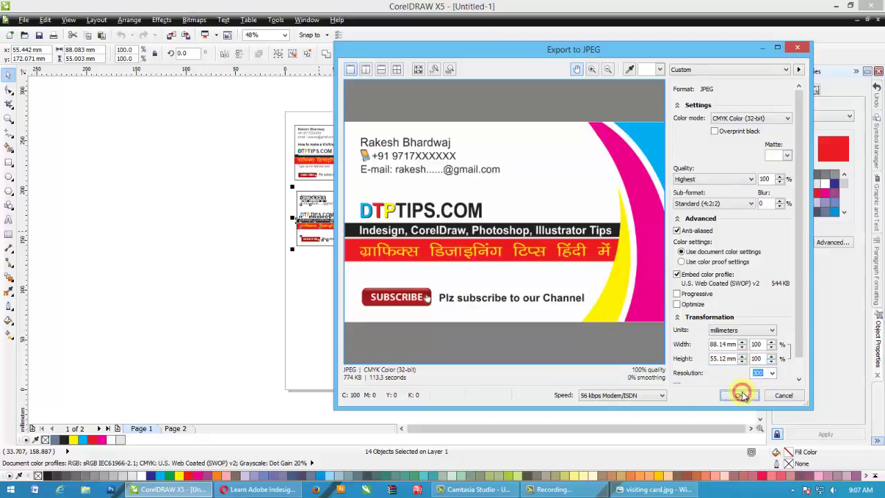
Step: Open visiting card 2.jpg from the desktop and examine the sharpness of its text at different magnifications
{"action": "key", "text": "super+d"}
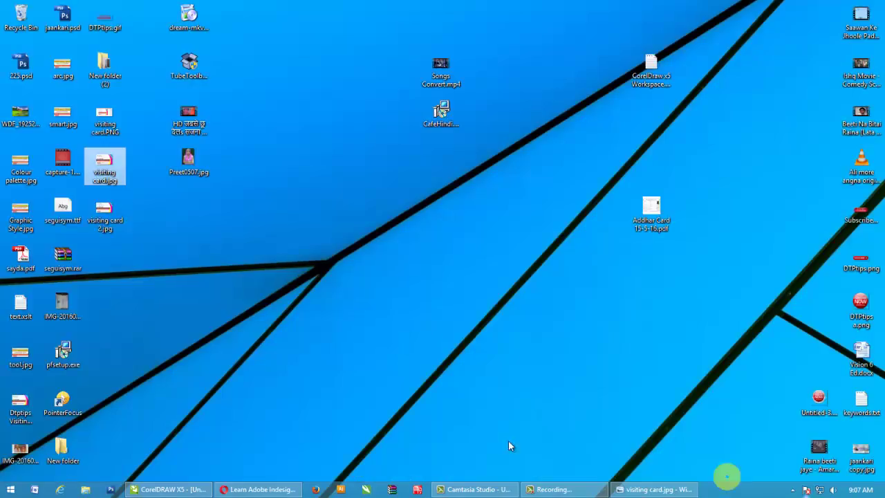
{"action": "double_click", "coordinate": [109, 213]}
{"action": "scroll", "coordinate": [401, 308], "scroll_direction": "up", "scroll_amount": 3}
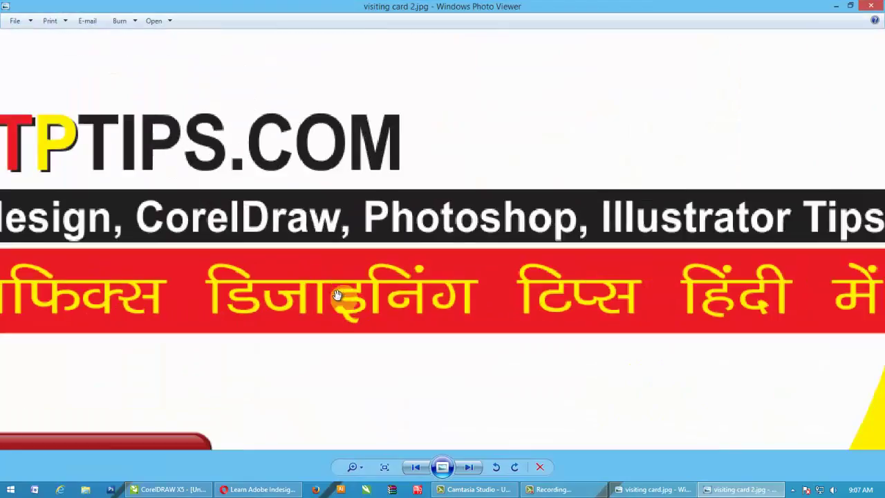
{"action": "left_click", "coordinate": [384, 467]}
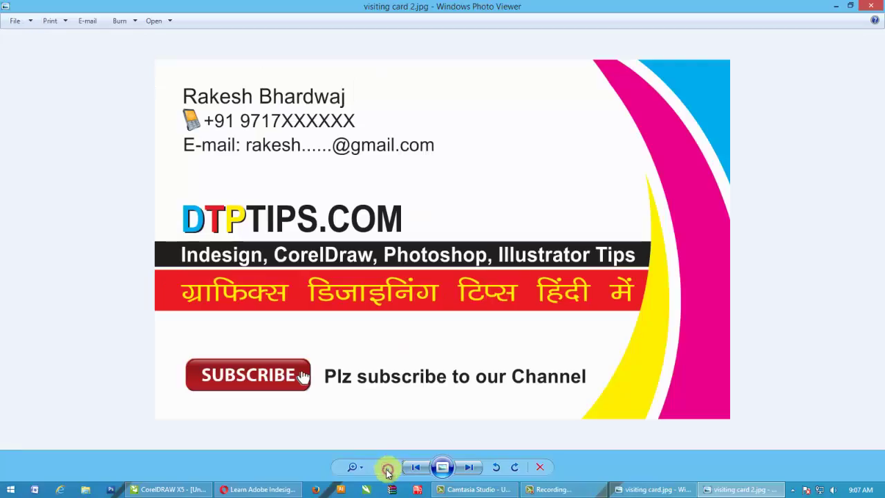
{"action": "left_click", "coordinate": [352, 466]}
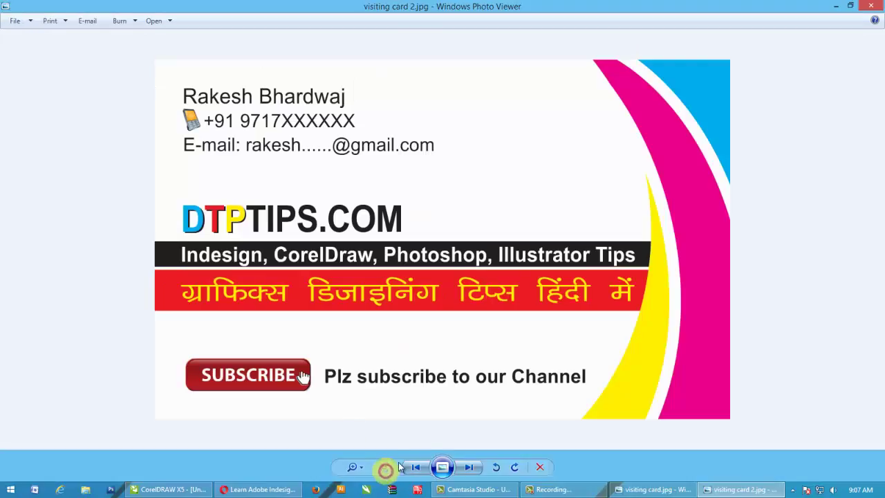
{"action": "scroll", "coordinate": [288, 244], "scroll_direction": "up", "scroll_amount": 1}
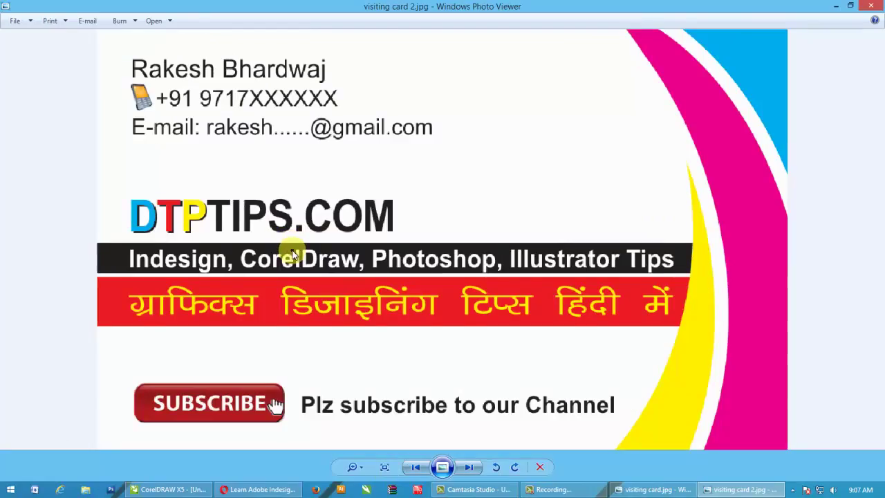
{"action": "scroll", "coordinate": [288, 244], "scroll_direction": "down", "scroll_amount": 1}
{"action": "scroll", "coordinate": [290, 249], "scroll_direction": "up", "scroll_amount": 2}
{"action": "scroll", "coordinate": [206, 227], "scroll_direction": "down", "scroll_amount": 1}
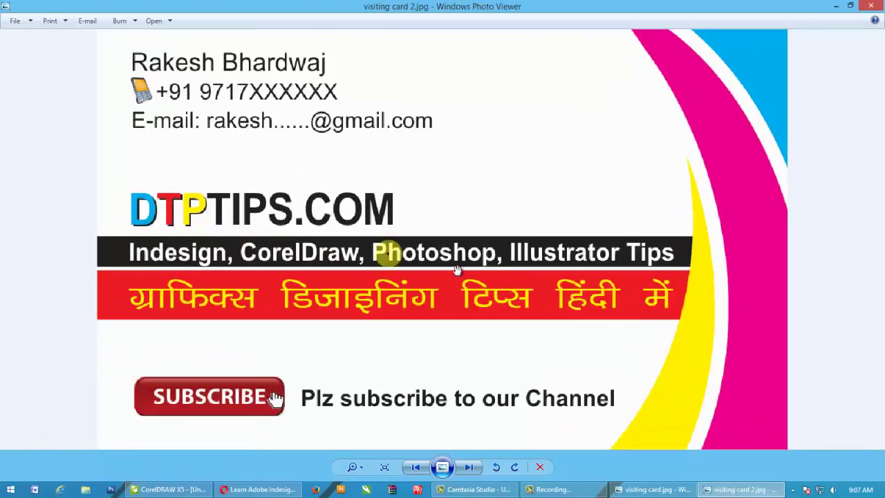
{"action": "scroll", "coordinate": [238, 276], "scroll_direction": "down", "scroll_amount": 1}
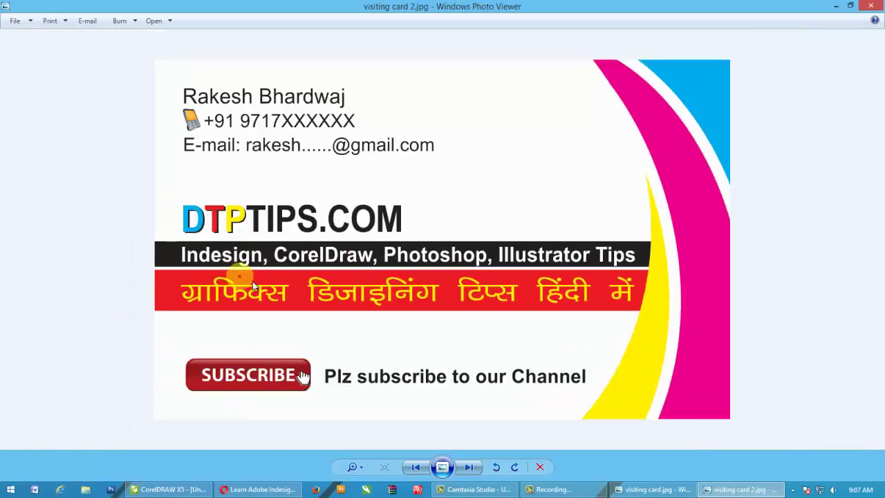
Step: Go to the previous image and view it full screen as a slide show
{"action": "left_click", "coordinate": [415, 466]}
{"action": "left_click", "coordinate": [442, 467]}
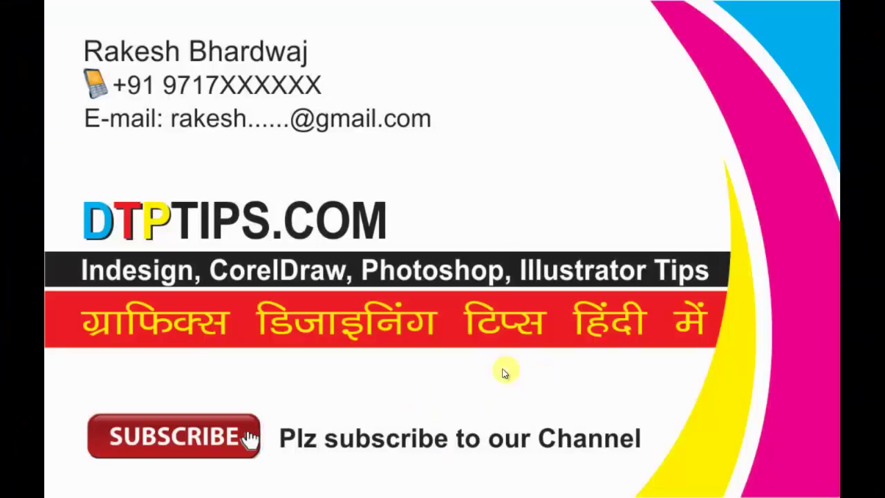
Step: End the slide show, switch back to CorelDRAW and deselect the lower visiting card
{"action": "left_click", "coordinate": [496, 367]}
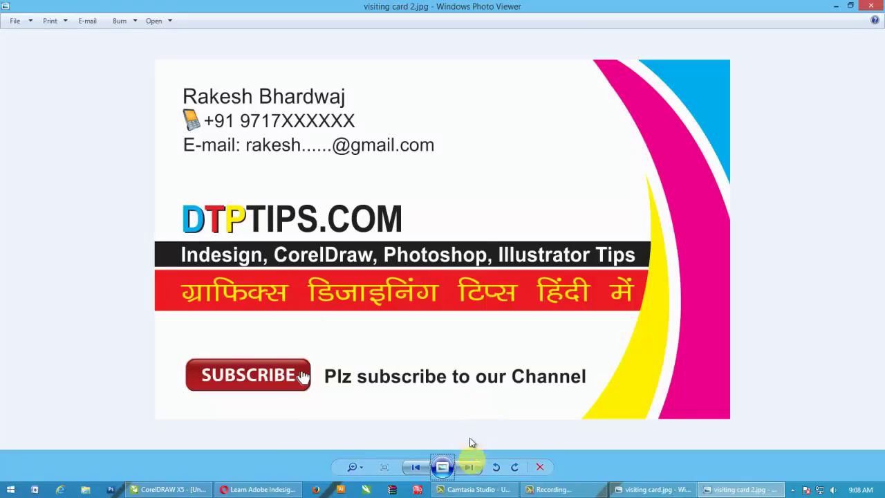
{"action": "left_click", "coordinate": [170, 487]}
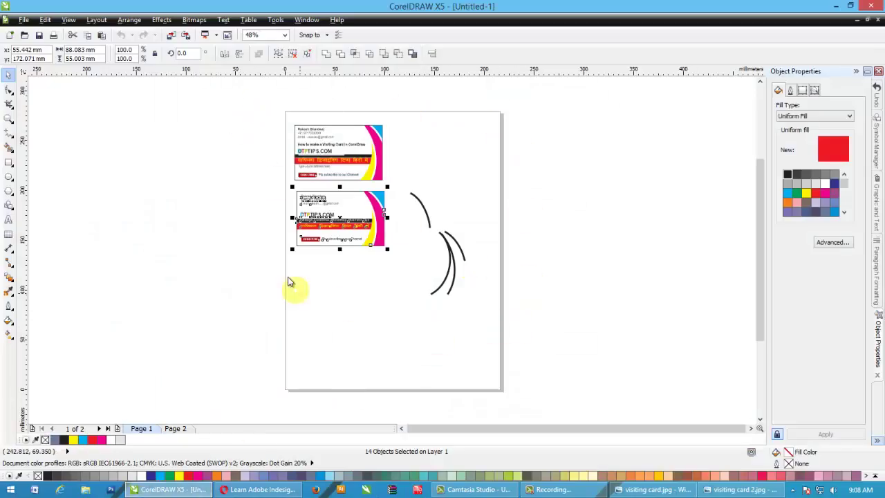
{"action": "left_click", "coordinate": [576, 318]}
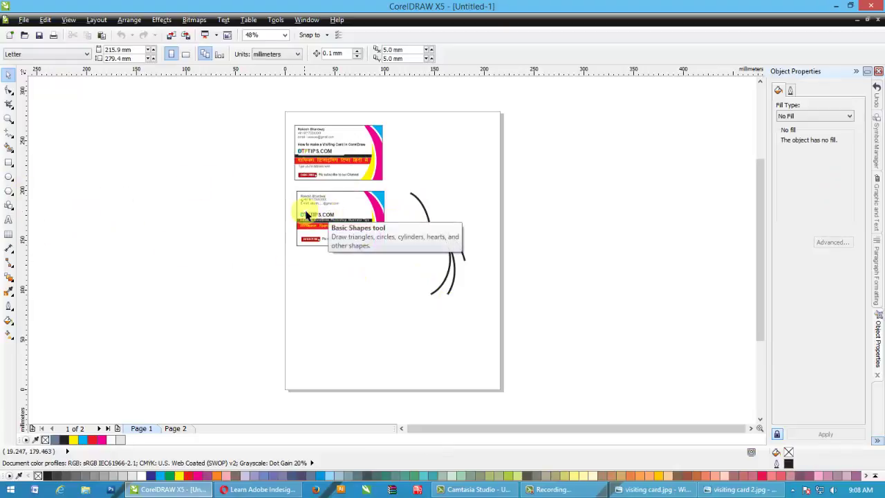
{"action": "key", "text": "z"}
{"action": "left_click", "coordinate": [9, 75]}
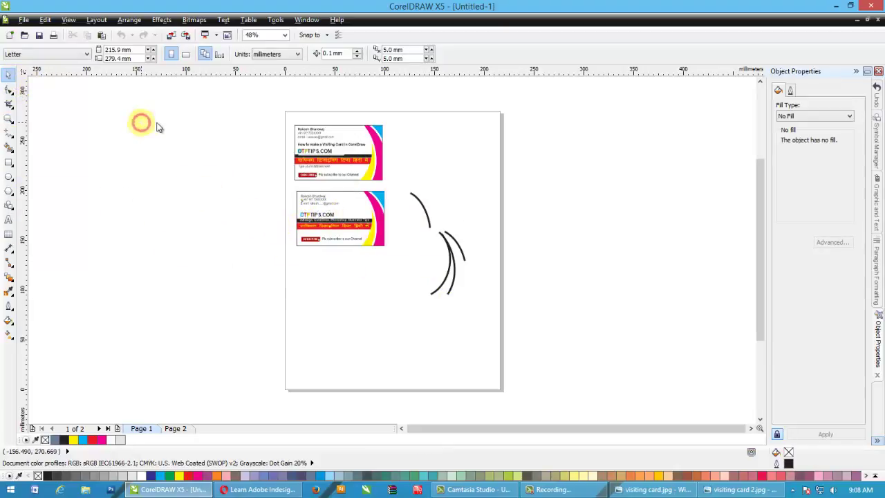
Step: Select both visiting cards and the loose curves, preview their combined JPEG export, and cancel it without exporting
{"action": "left_click_drag", "start_coordinate": [274, 110], "coordinate": [483, 319]}
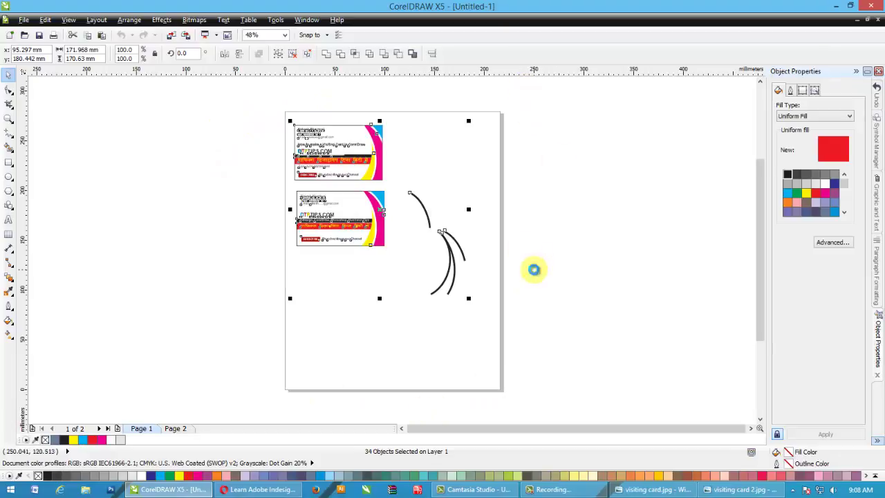
{"action": "key", "text": "ctrl+e"}
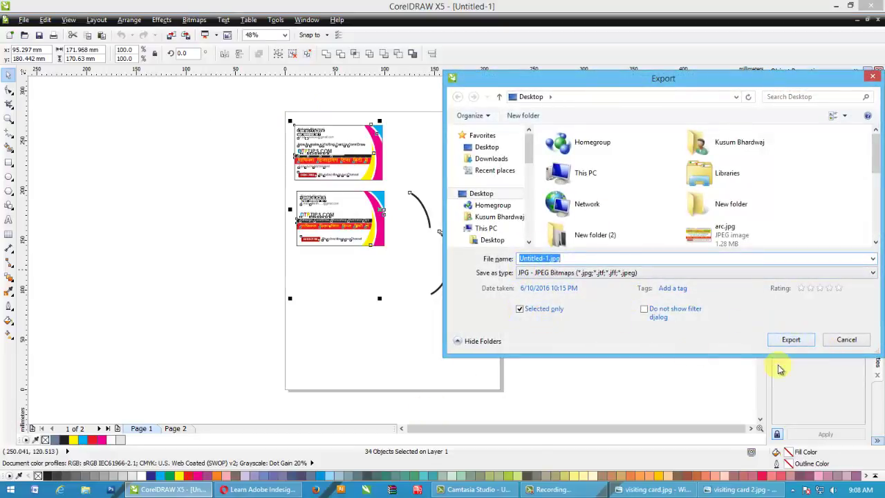
{"action": "left_click", "coordinate": [790, 340]}
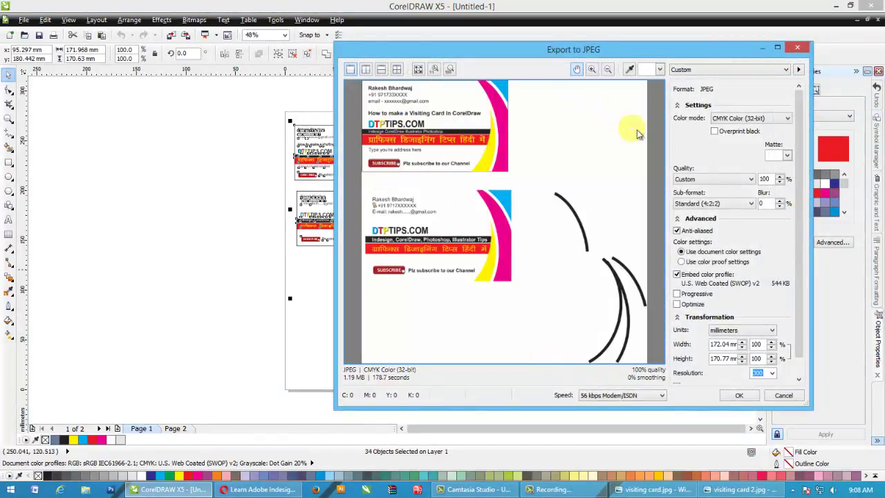
{"action": "left_click", "coordinate": [784, 396]}
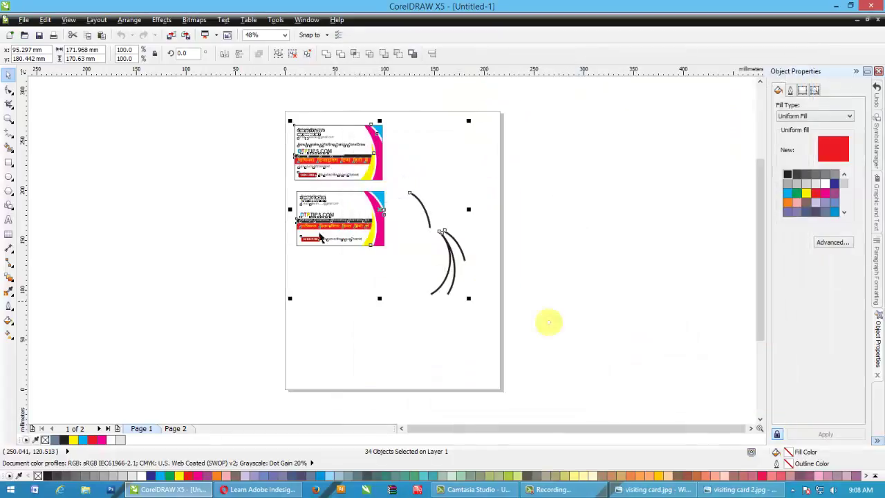
{"action": "left_click", "coordinate": [264, 194]}
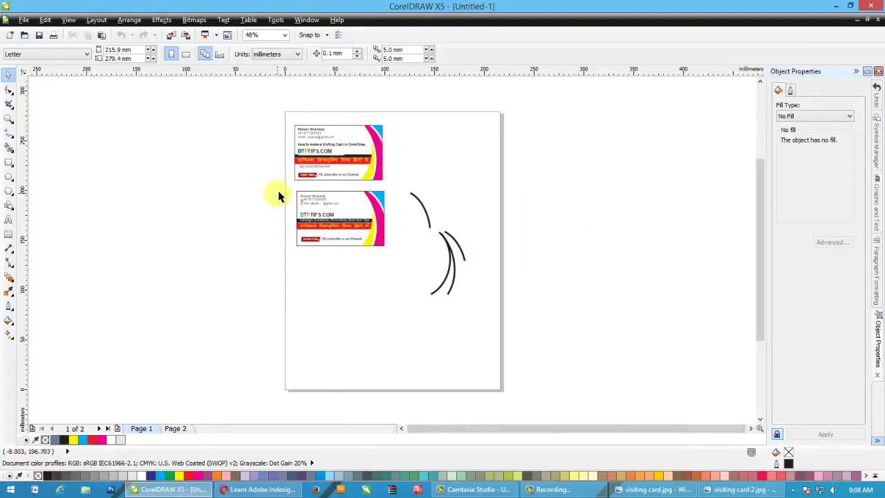